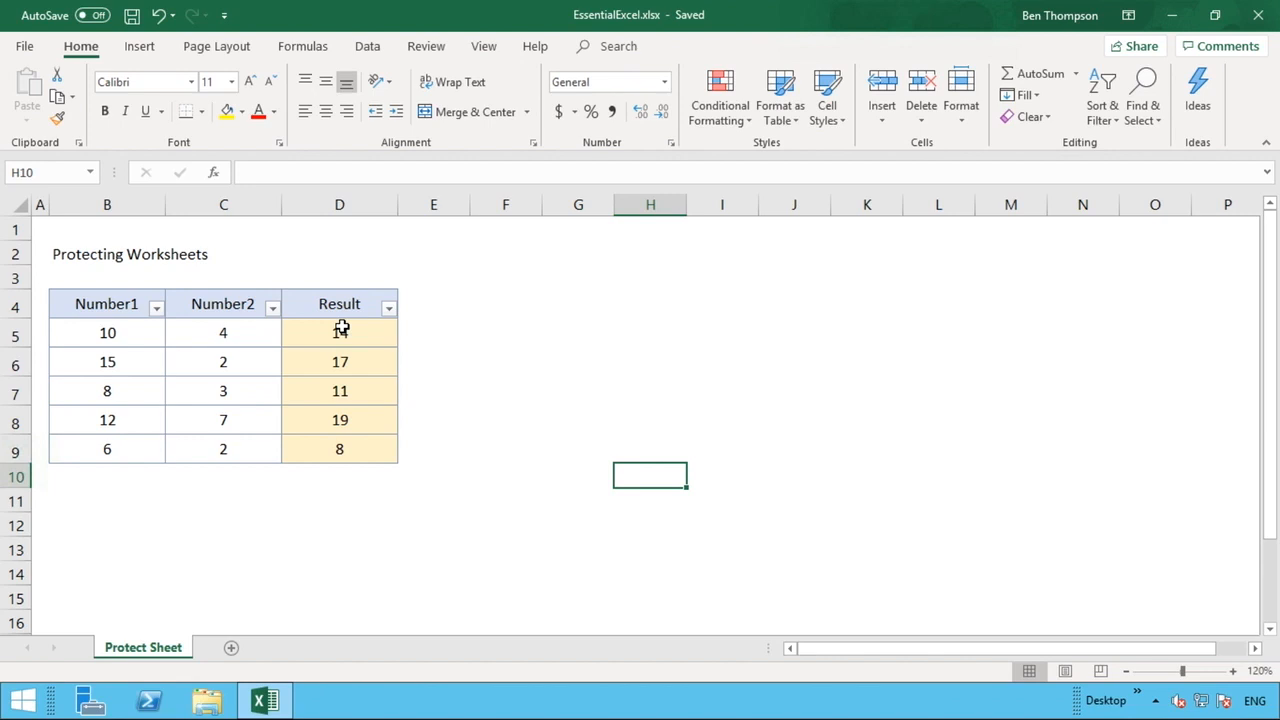
# - Check that Result cell D5 holds the formula =B5+C5, comparing it with B5 and C5
pyautogui.click(341, 328)
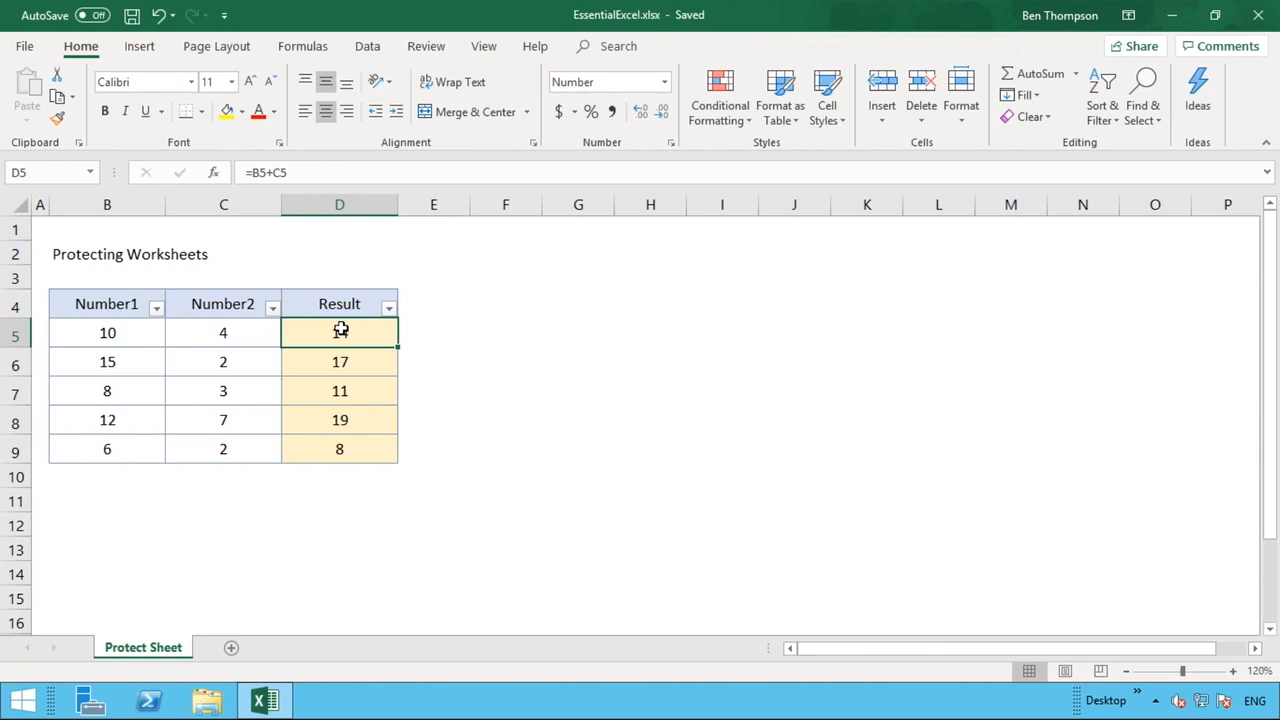
pyautogui.click(135, 331)
pyautogui.click(175, 336)
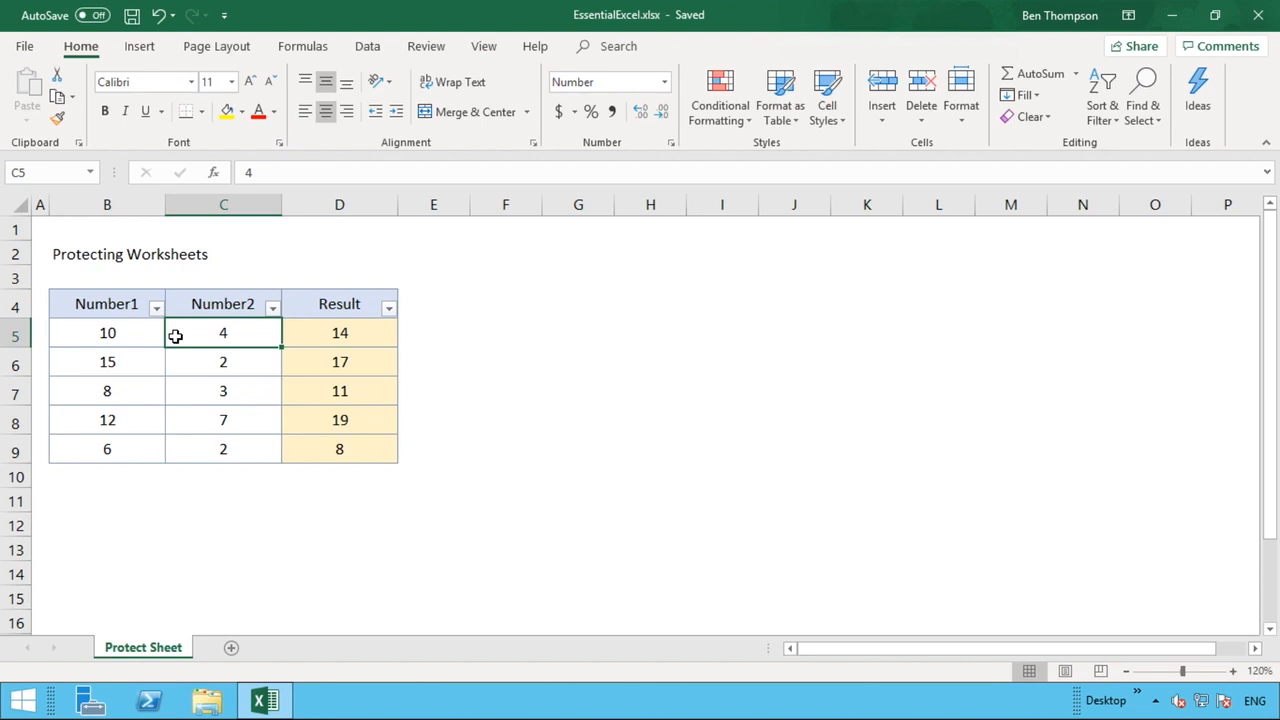
pyautogui.click(339, 336)
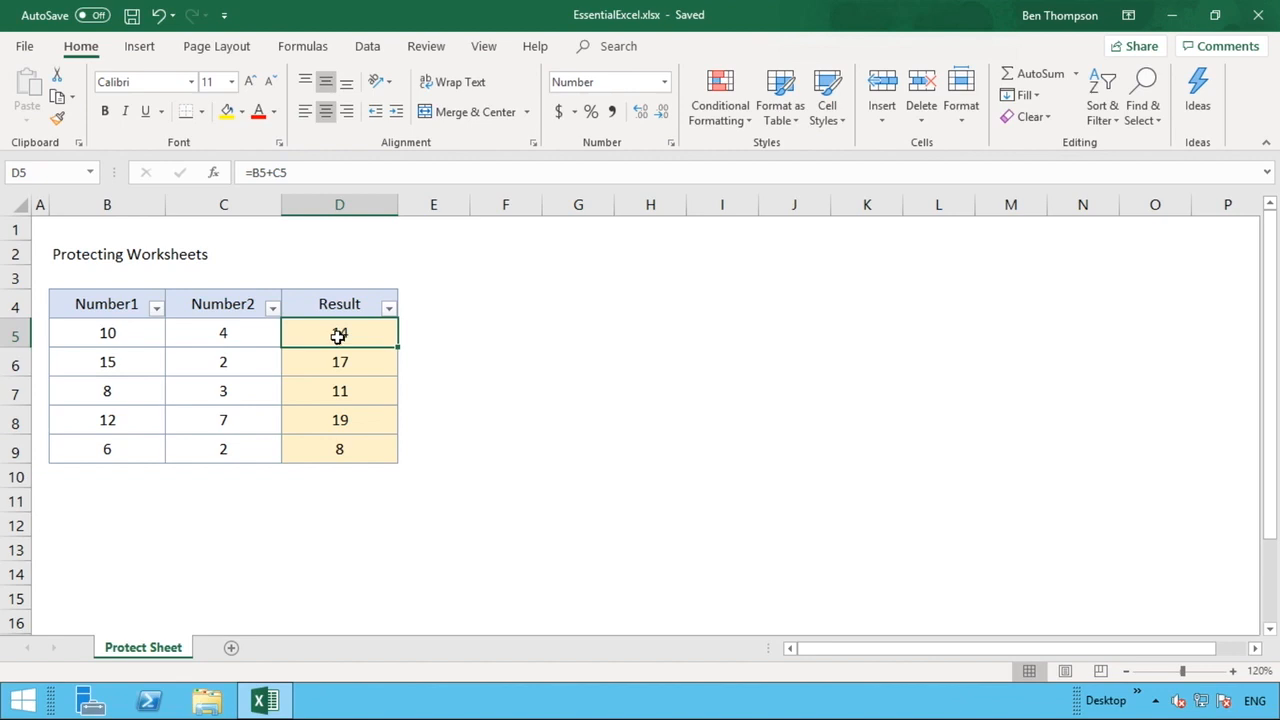
pyautogui.click(428, 50)
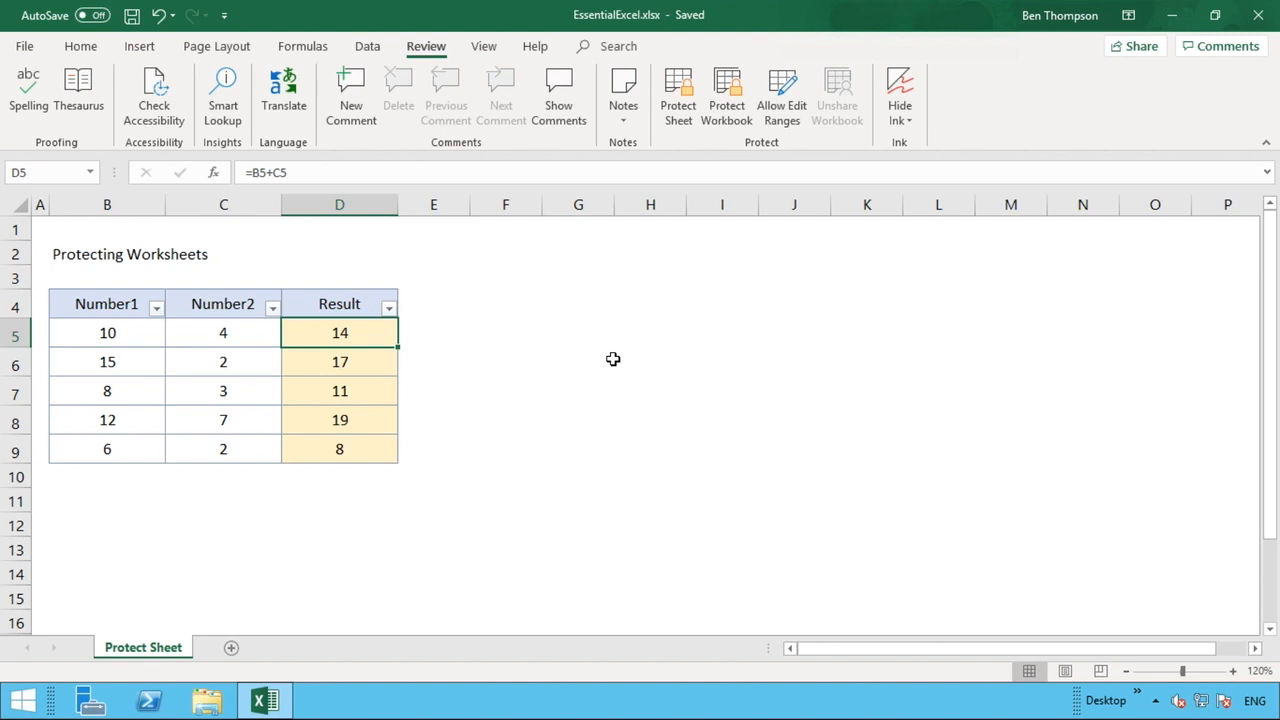
pyautogui.click(668, 116)
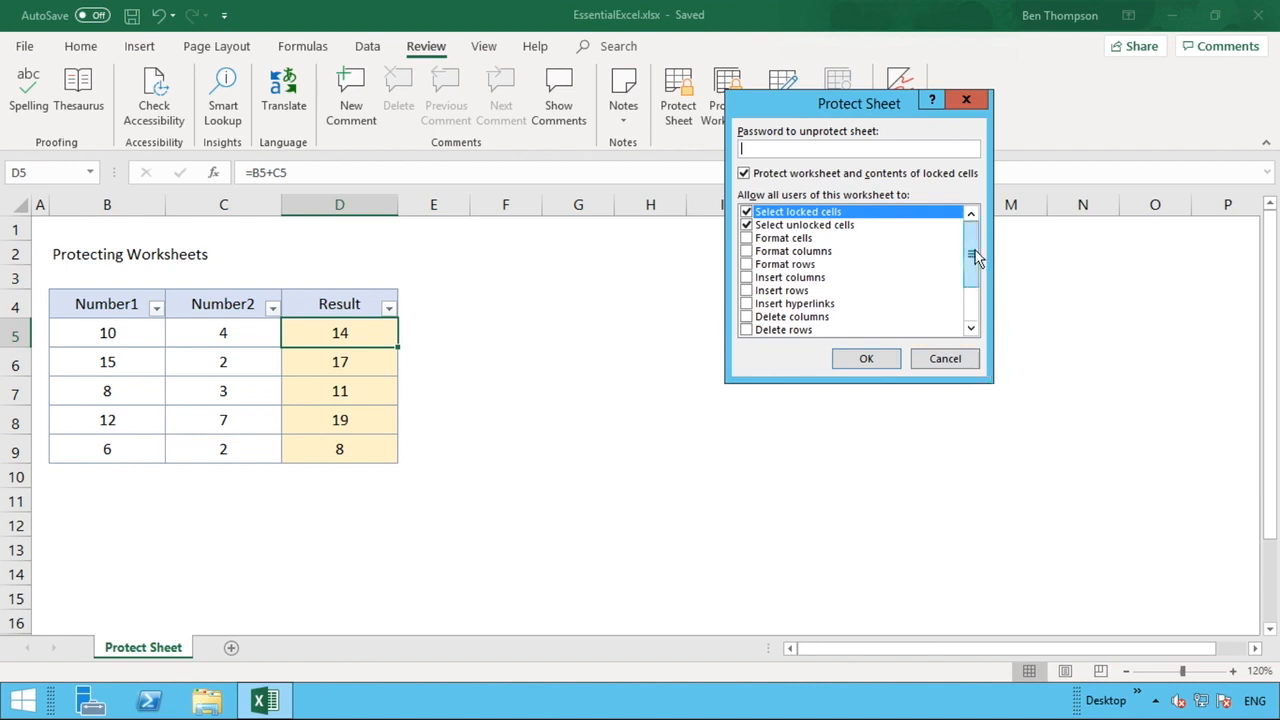
pyautogui.moveTo(975, 257)
pyautogui.mouseDown()
pyautogui.moveTo(978, 314)
pyautogui.moveTo(973, 240)
pyautogui.mouseUp()
pyautogui.click(964, 366)
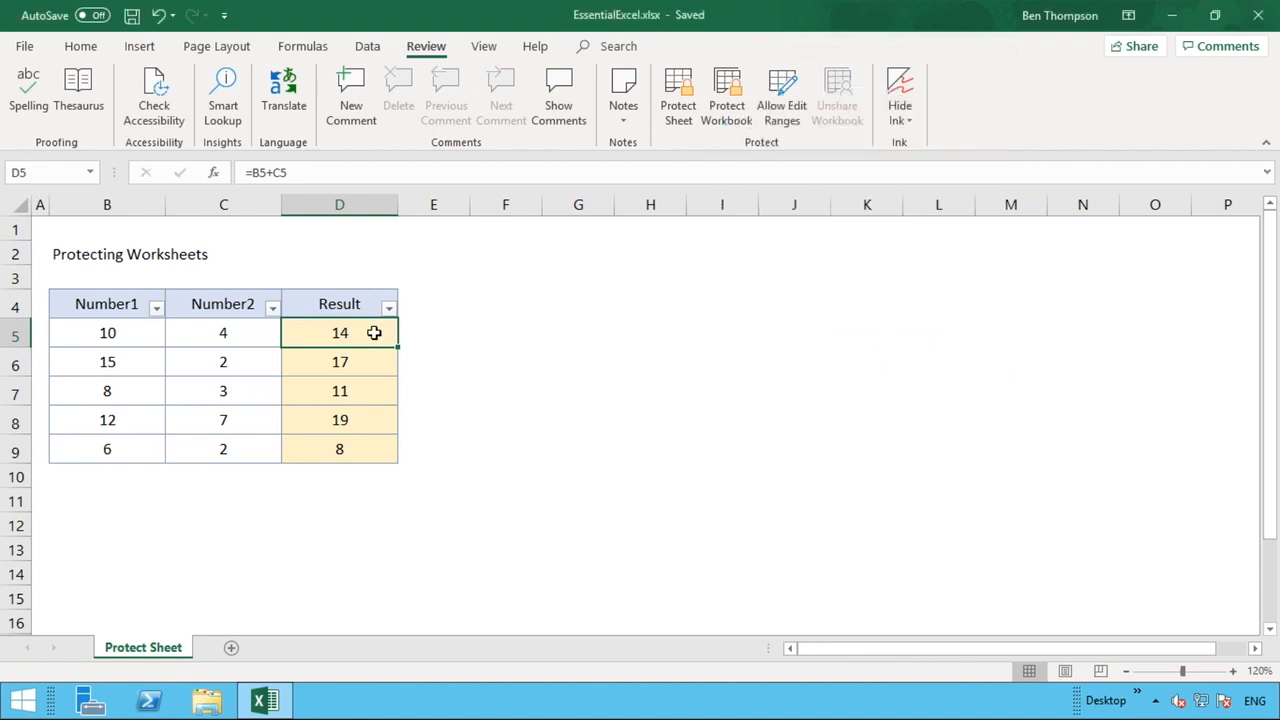
# - Select the Result cells D5 through D9
pyautogui.moveTo(373, 333); pyautogui.dragTo(358, 448)
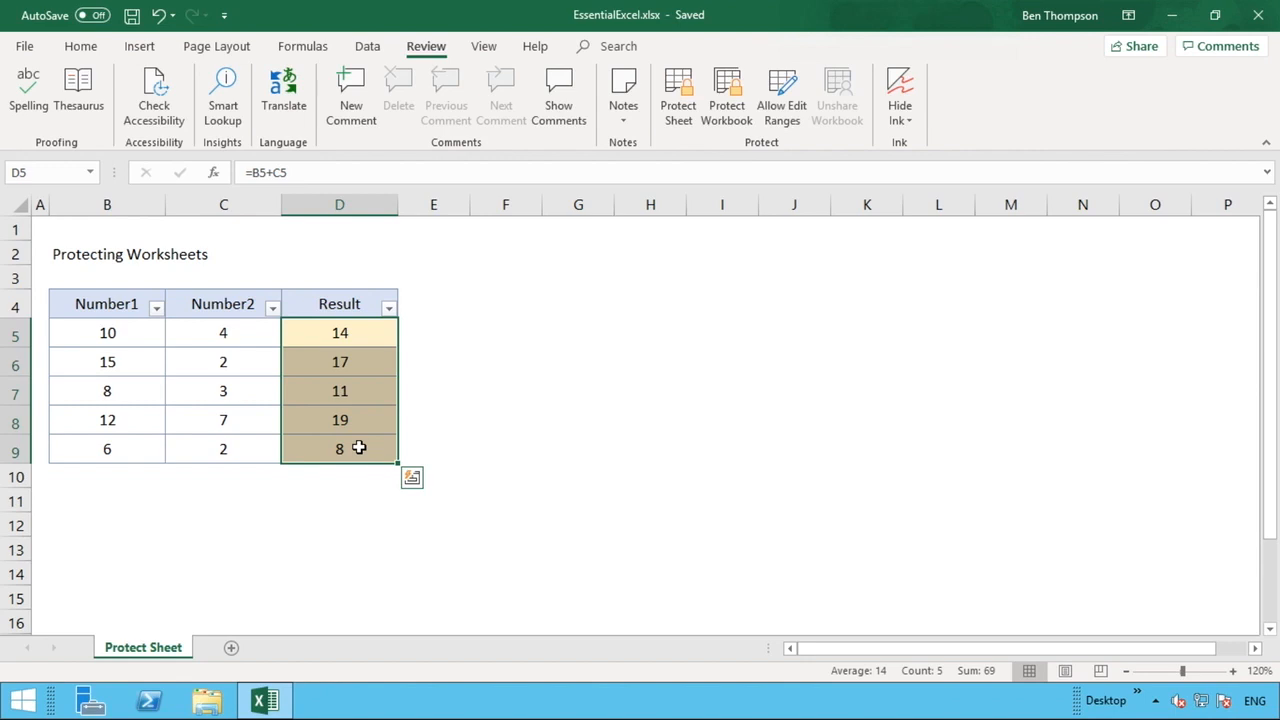
pyautogui.rightClick(362, 454)
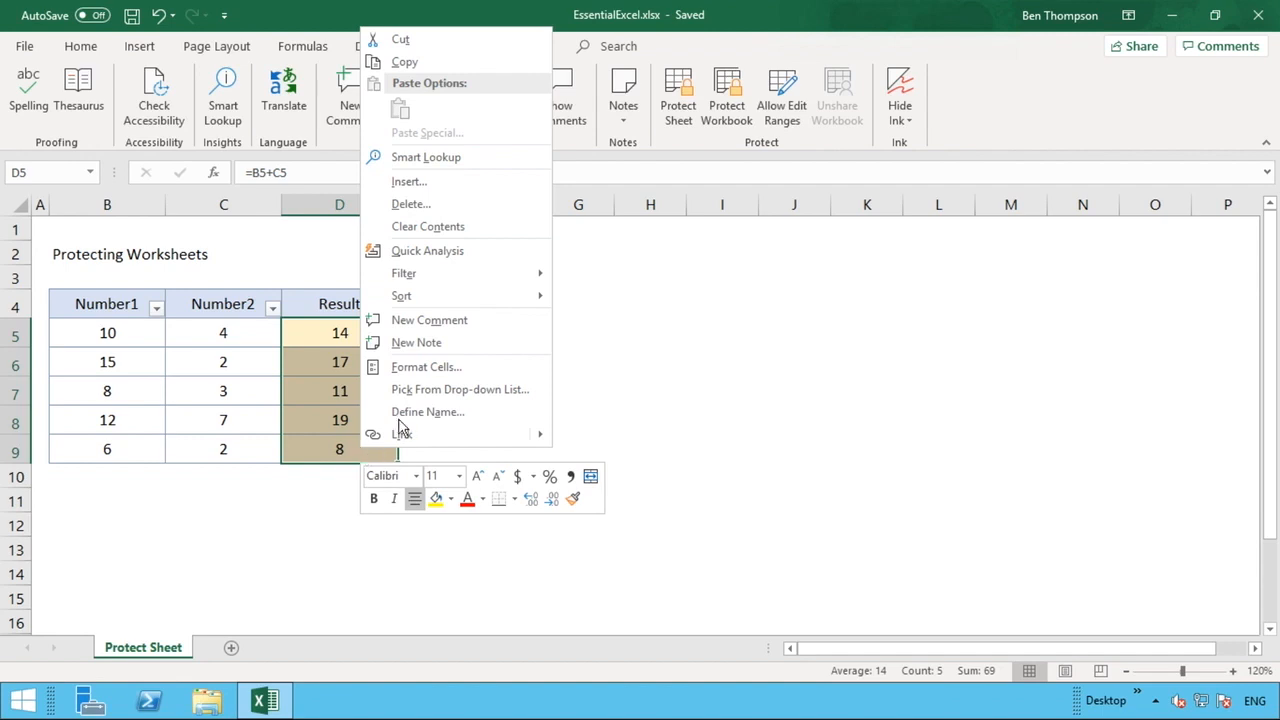
pyautogui.click(445, 368)
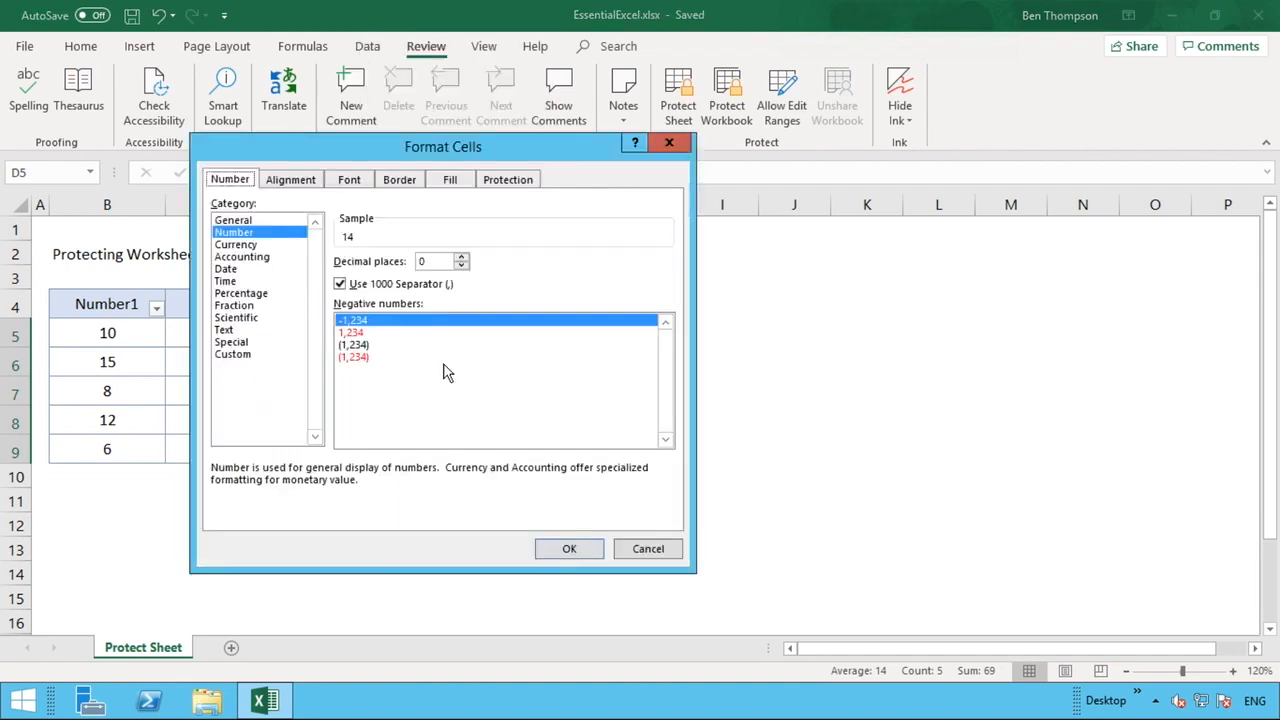
pyautogui.click(526, 189)
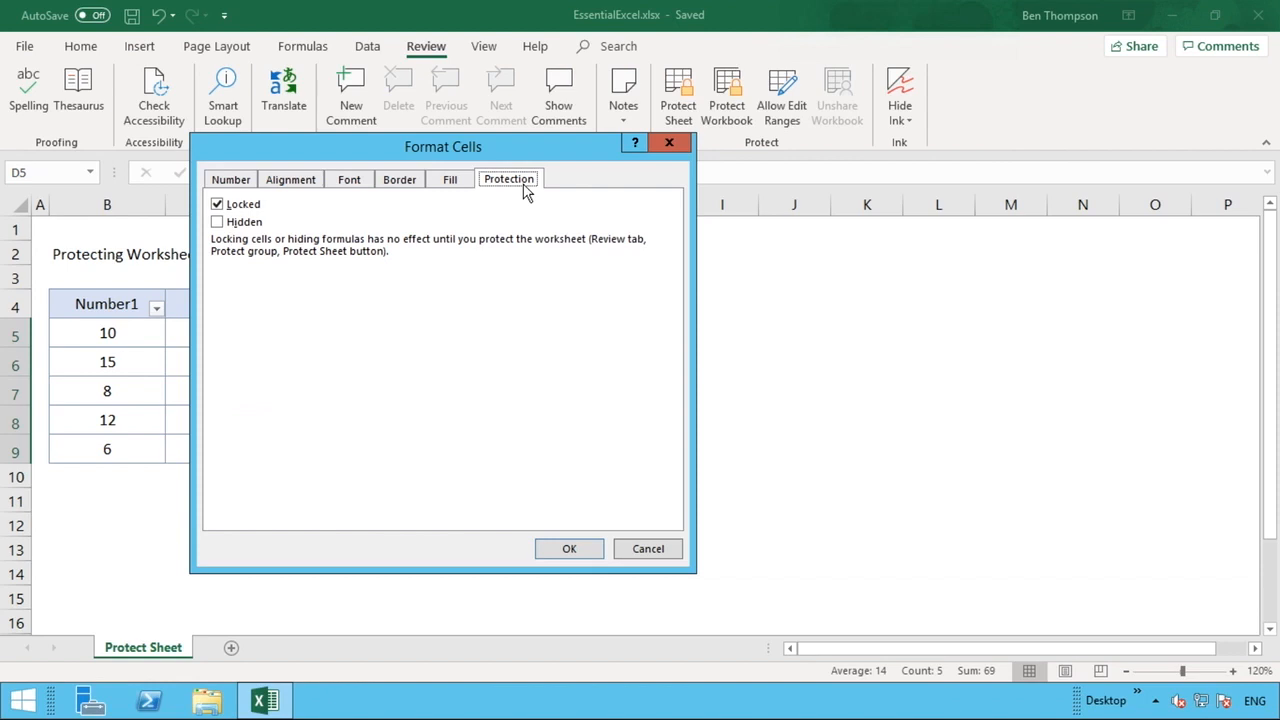
pyautogui.click(647, 549)
pyautogui.click(405, 354)
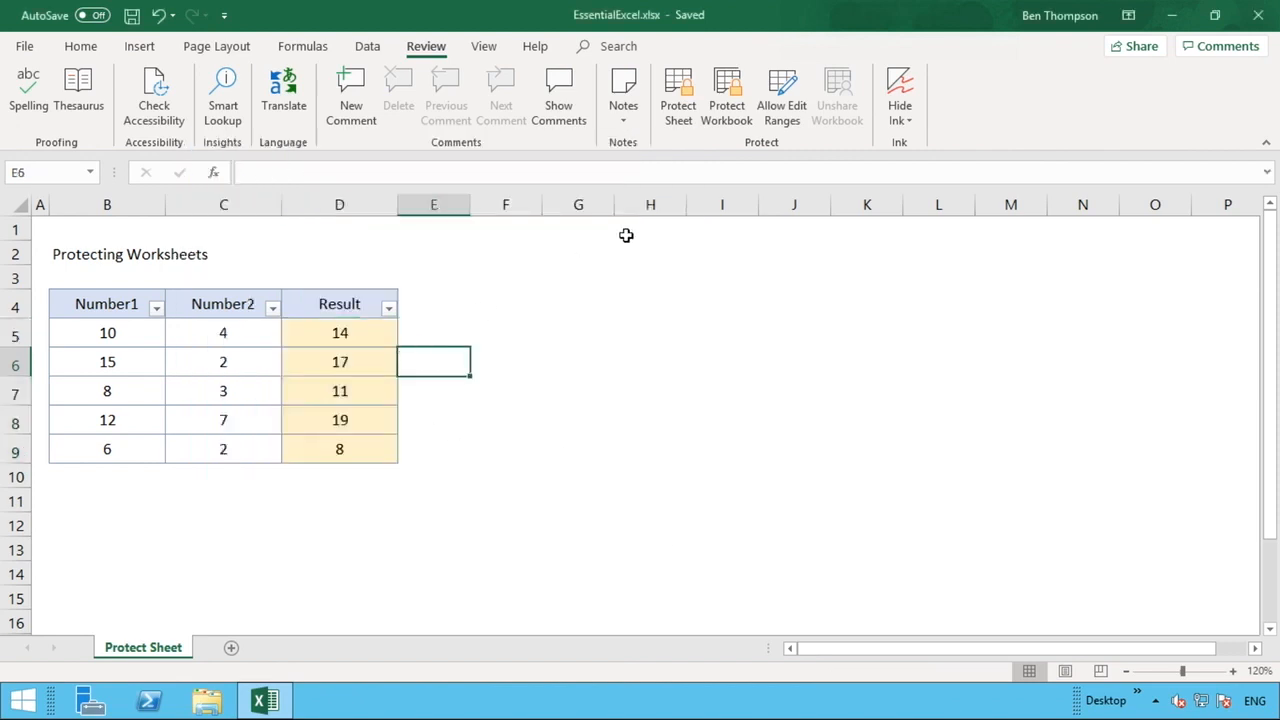
# - Protect the sheet with a password, entering it twice to confirm
pyautogui.click(686, 117)
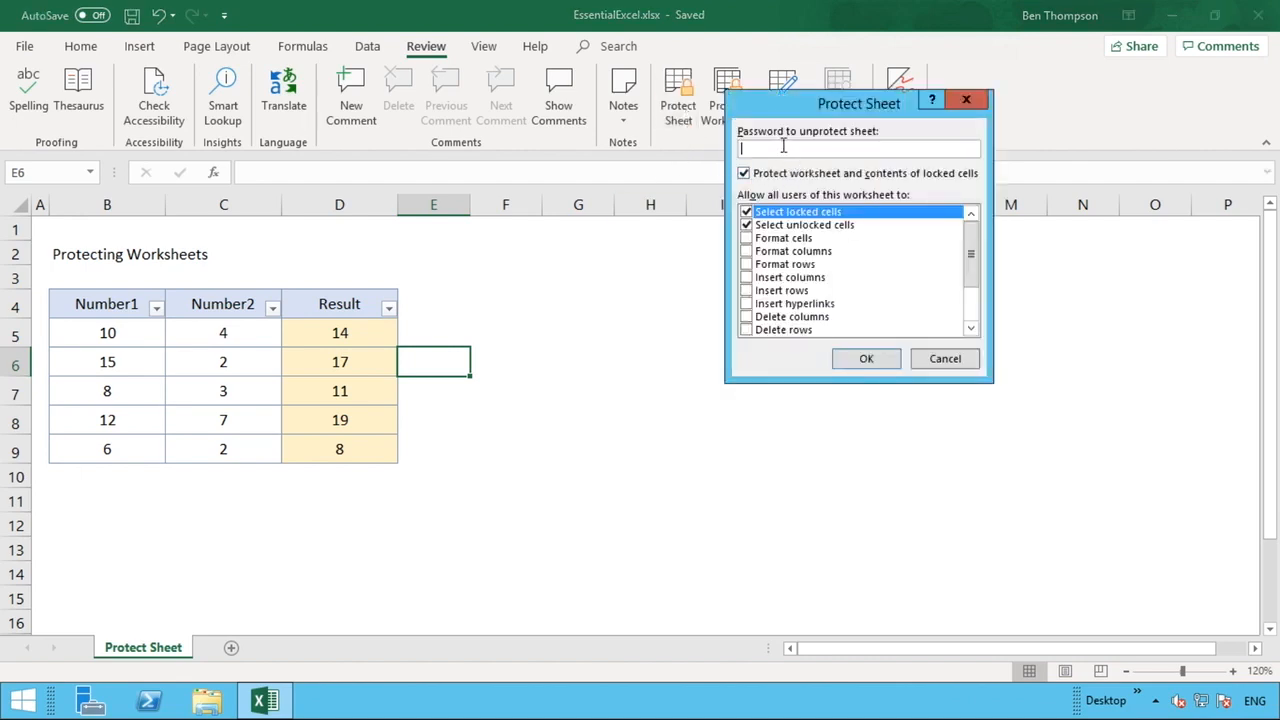
pyautogui.write('1234')
pyautogui.click(887, 359)
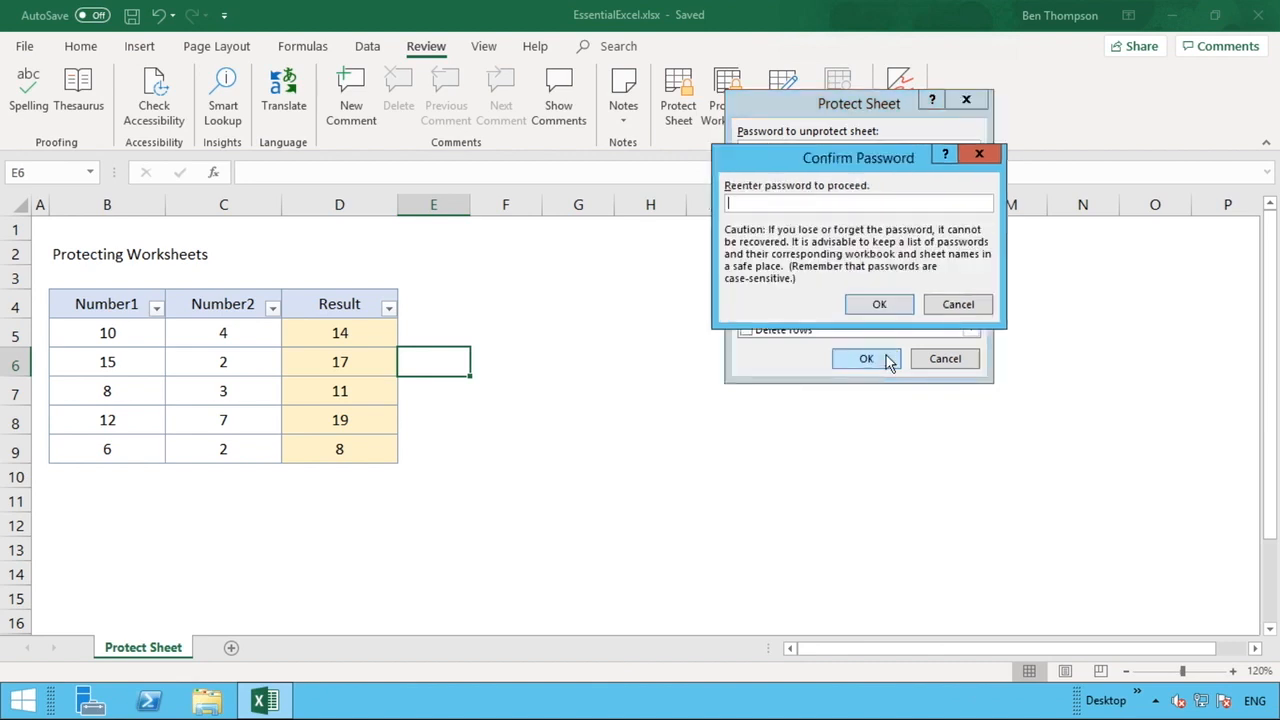
pyautogui.write('1234')
pyautogui.click(899, 308)
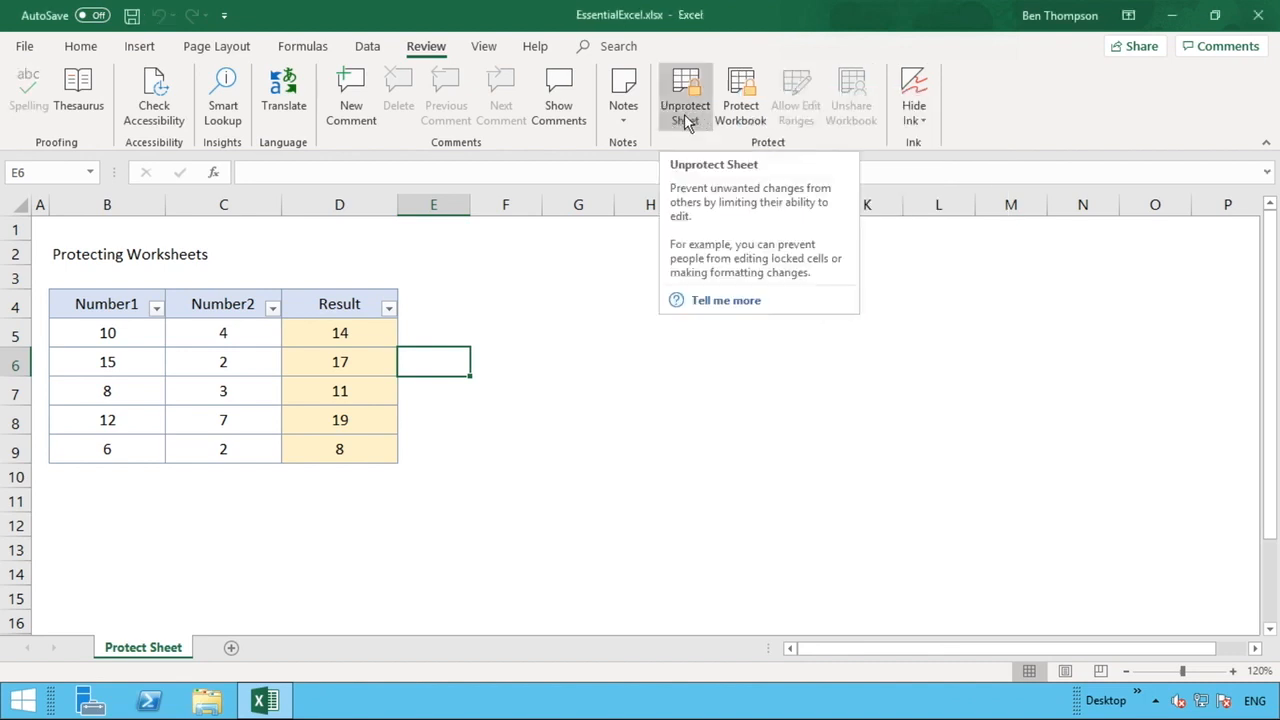
pyautogui.click(372, 365)
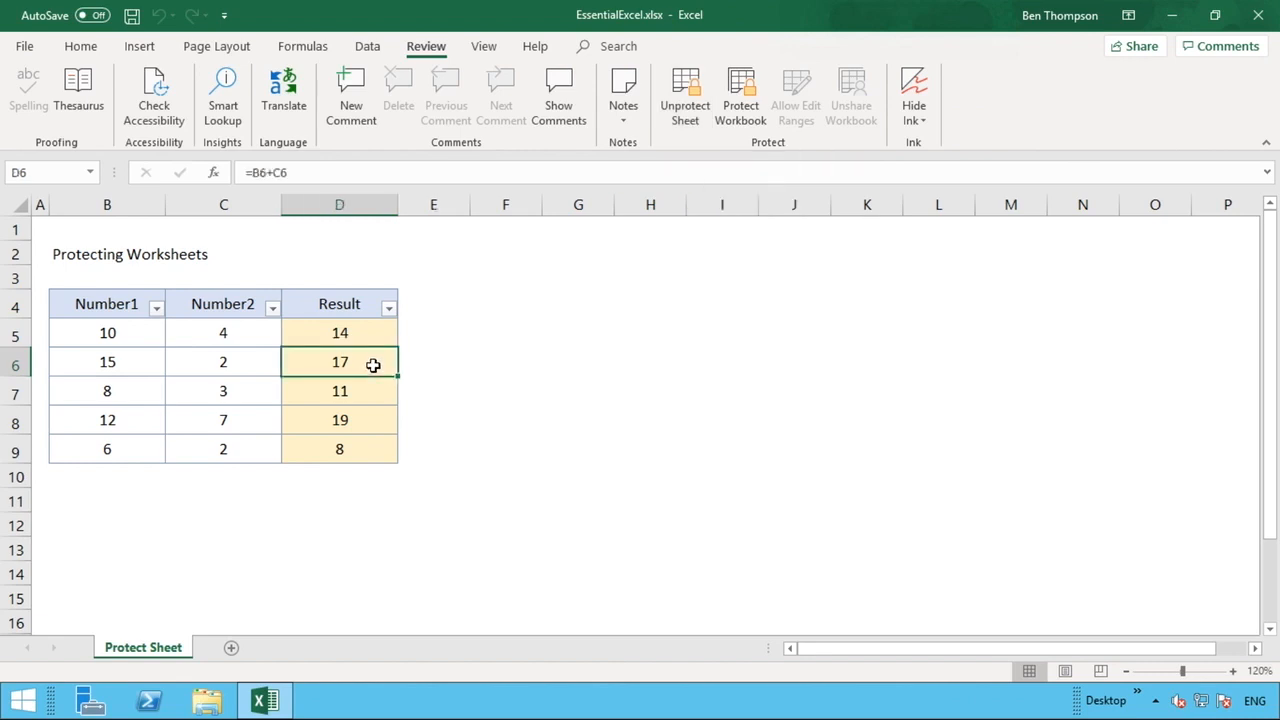
pyautogui.click(352, 440)
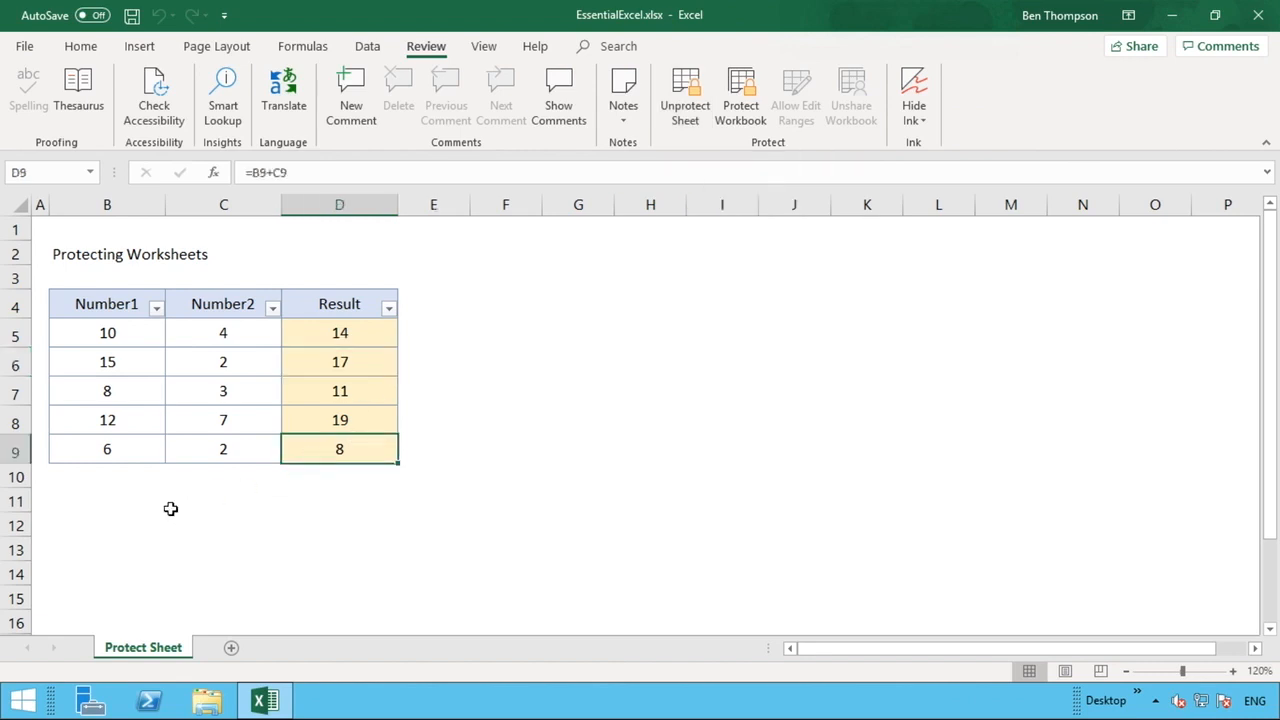
pyautogui.click(170, 508)
pyautogui.click(357, 496)
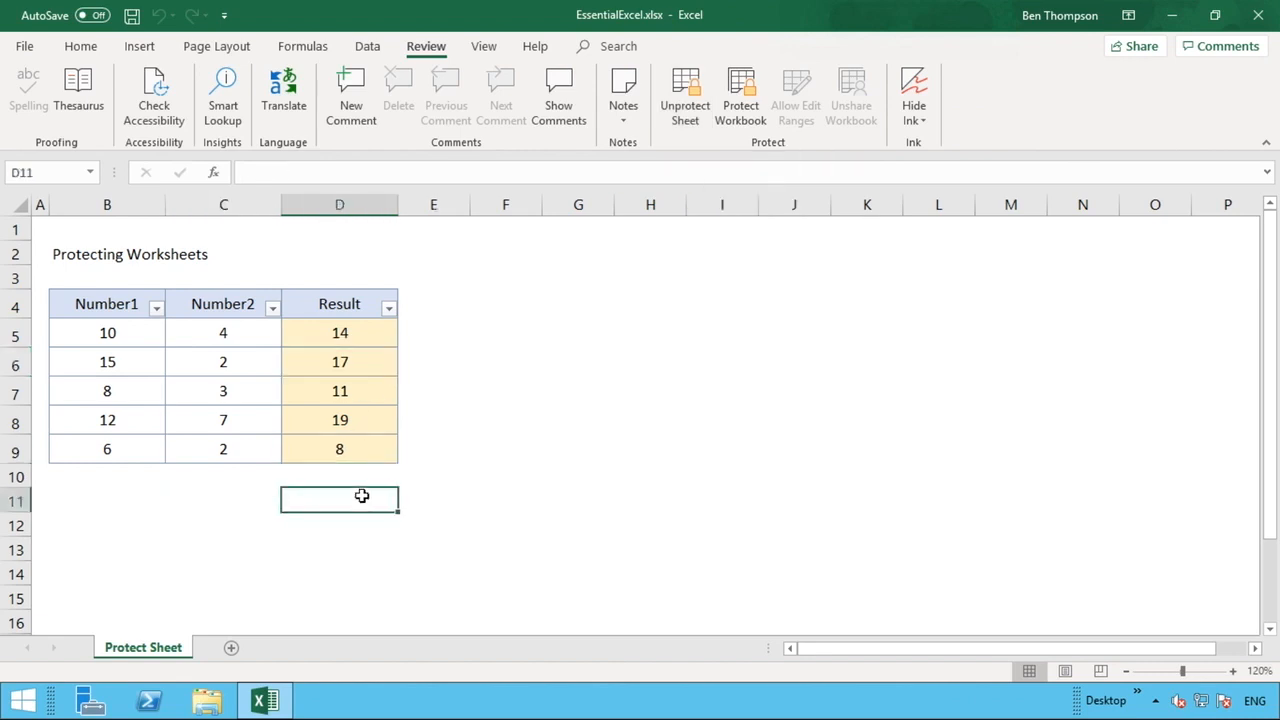
pyautogui.click(361, 390)
pyautogui.doubleClick(363, 392)
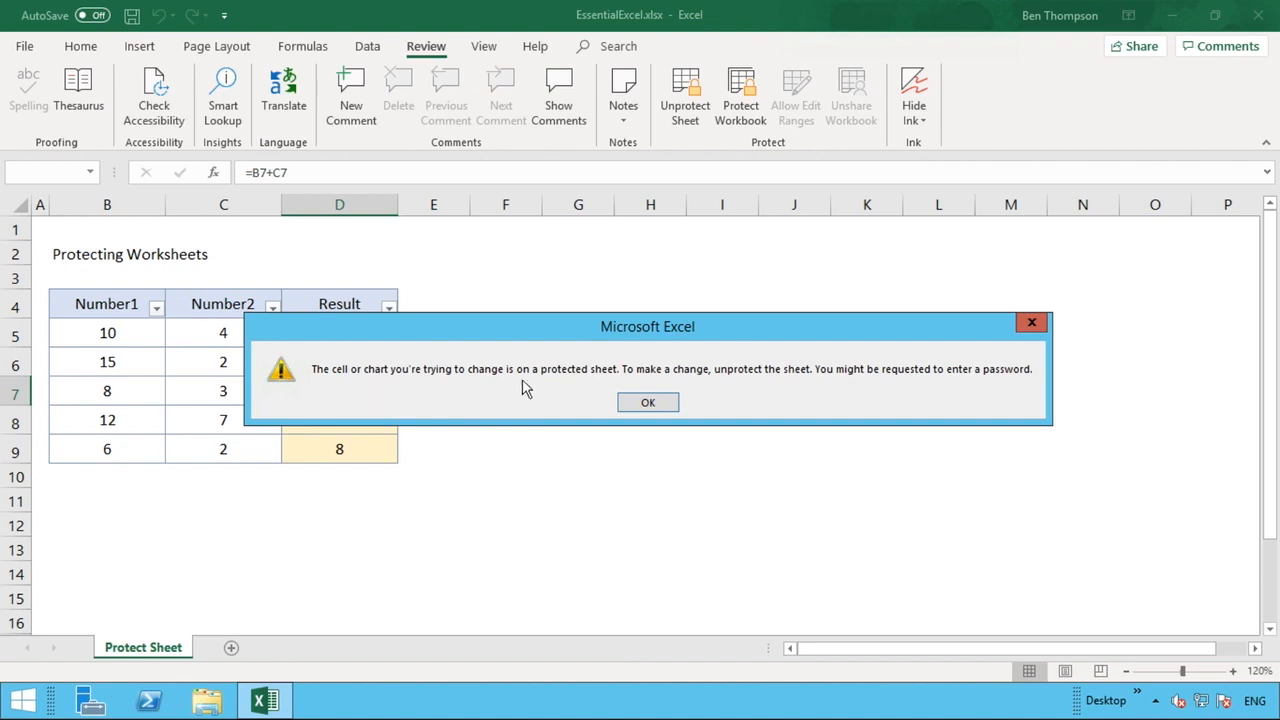
pyautogui.click(634, 408)
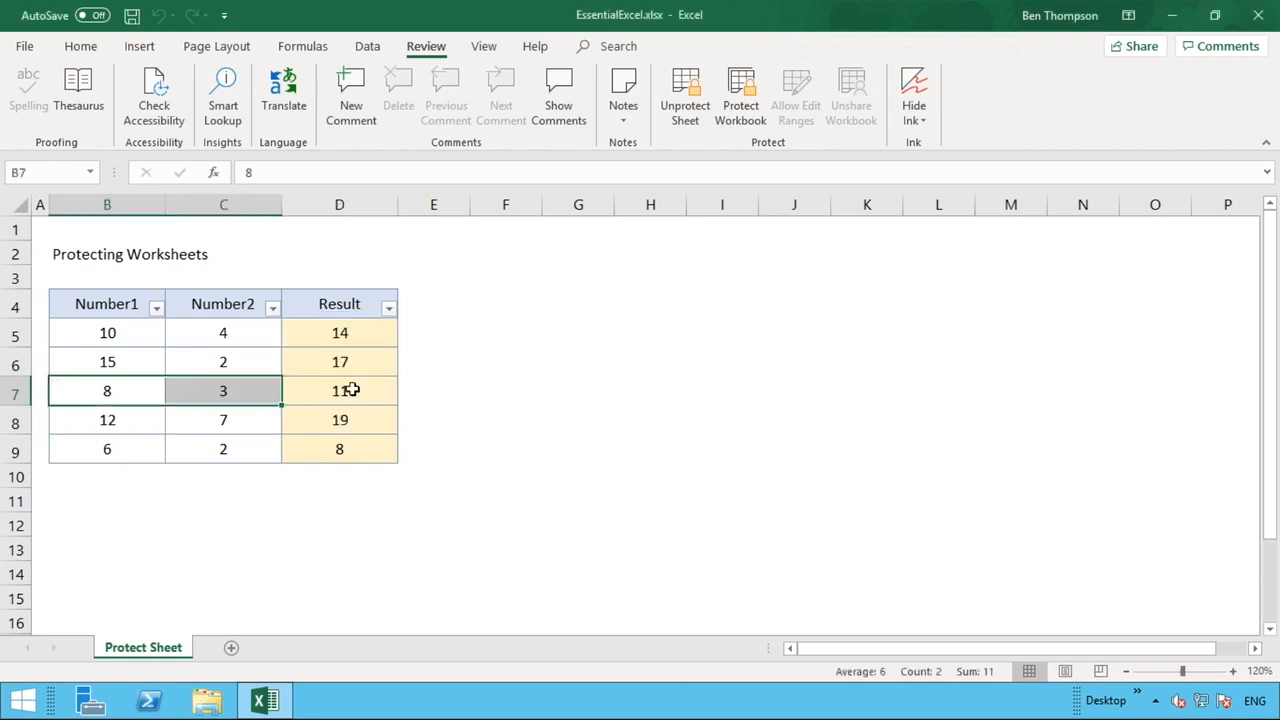
pyautogui.doubleClick(350, 392)
pyautogui.press('Return')
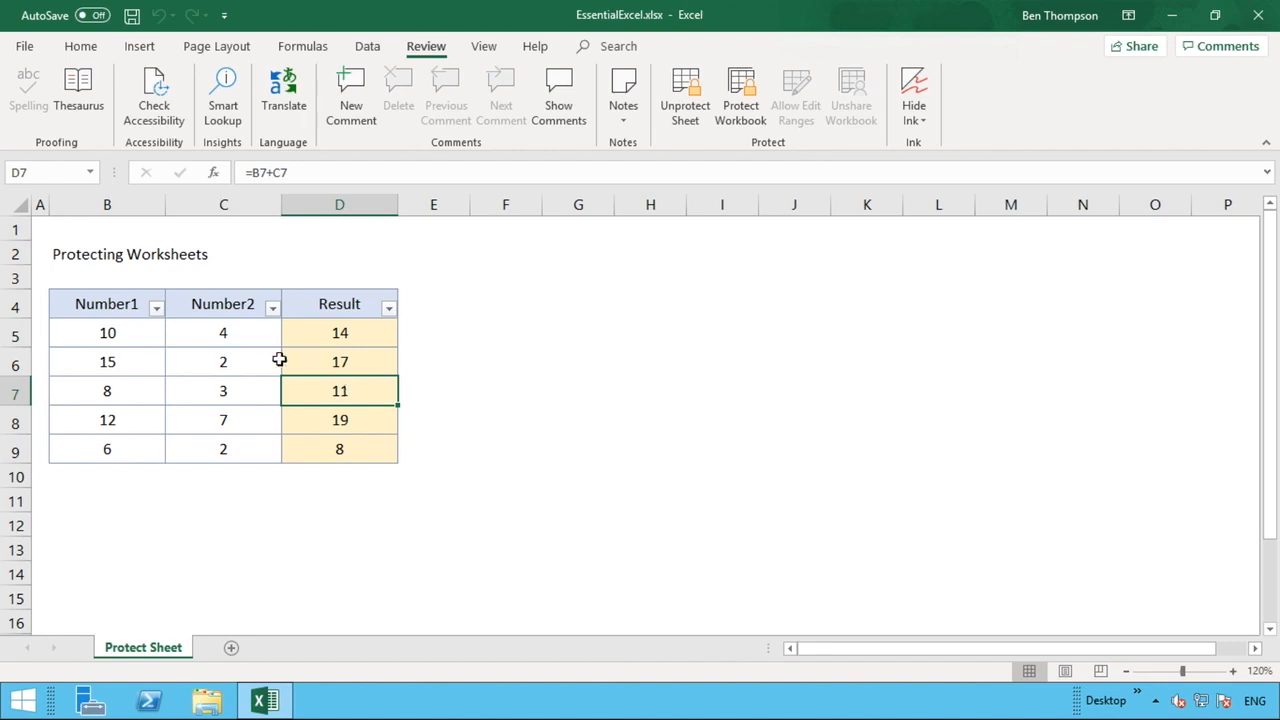
# - Select the Number cells B5:C9 and unprotect the sheet with its password
pyautogui.click(150, 336)
pyautogui.moveTo(150, 336); pyautogui.dragTo(202, 449)
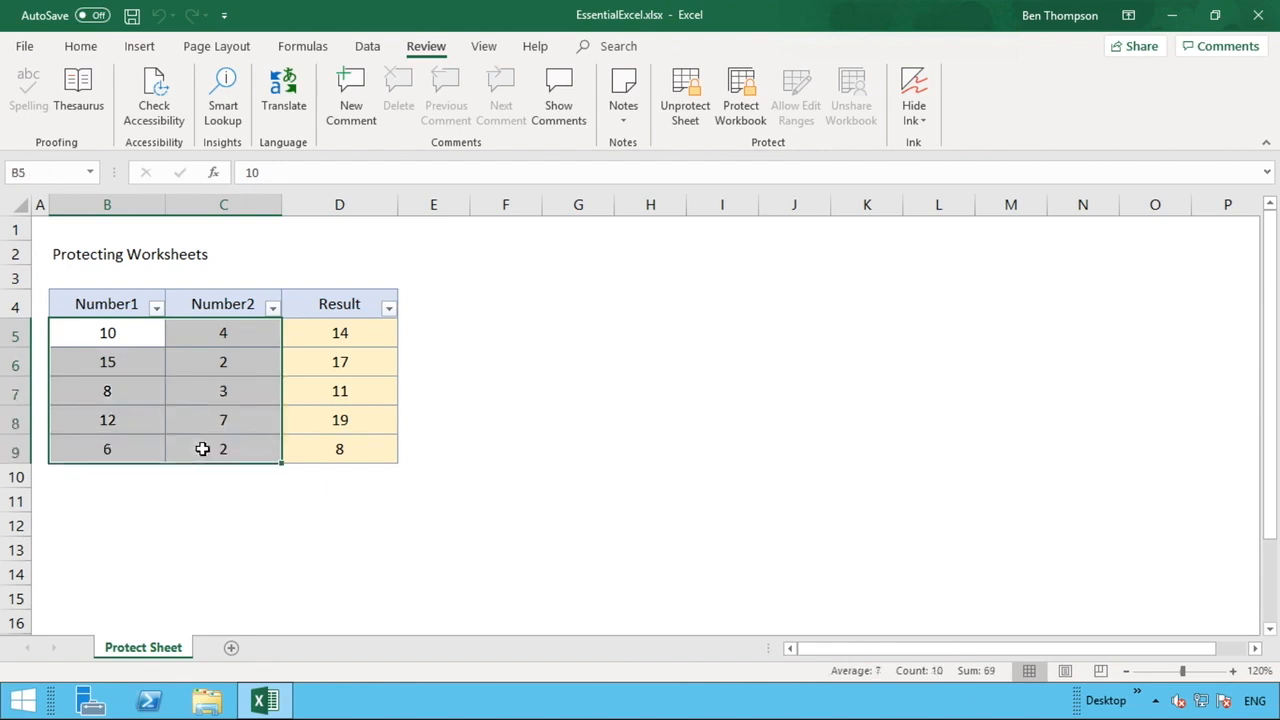
pyautogui.click(694, 110)
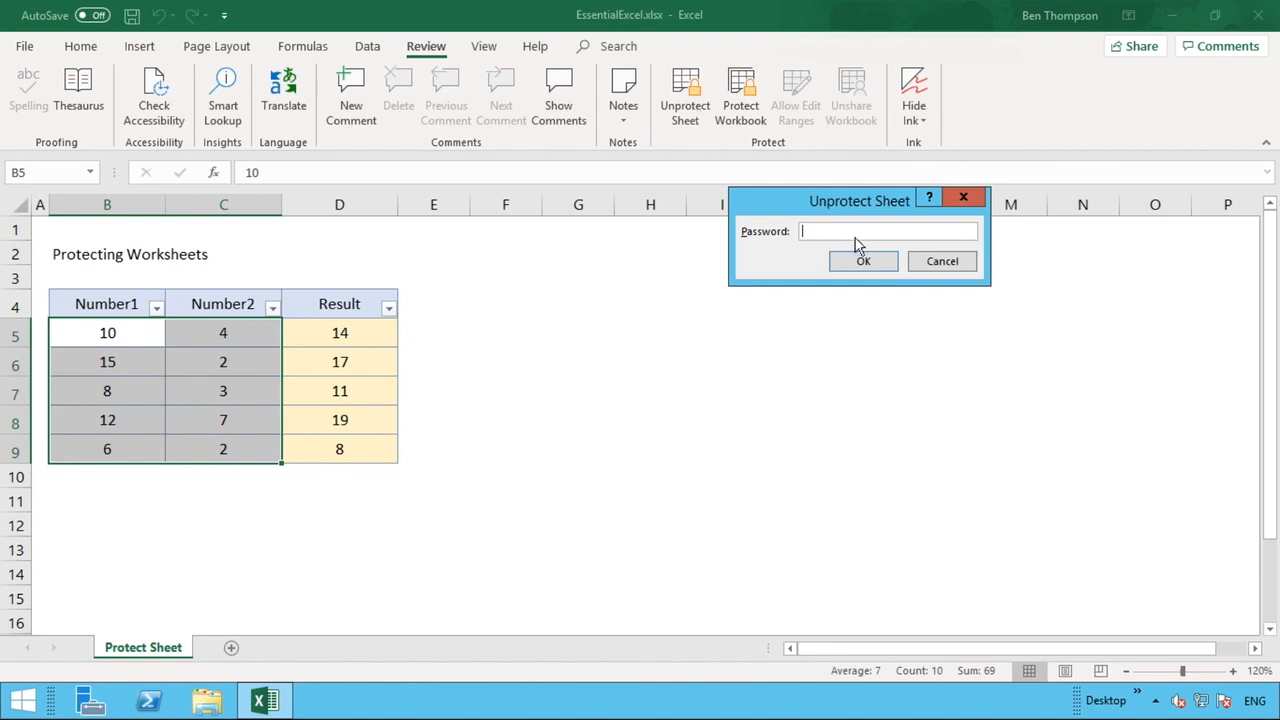
pyautogui.write('••••')
pyautogui.press('Return')
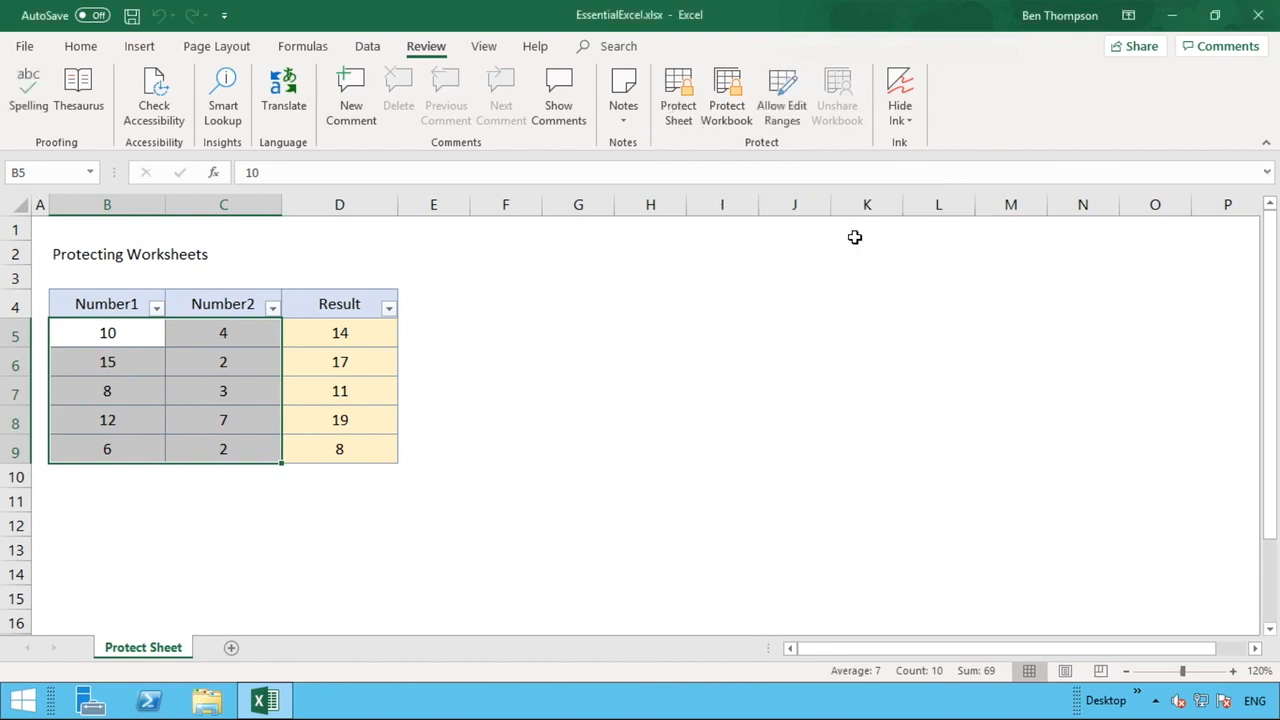
# - Turn off Locked for B5:C9 on the Format Cells Protection tab
pyautogui.rightClick(199, 352)
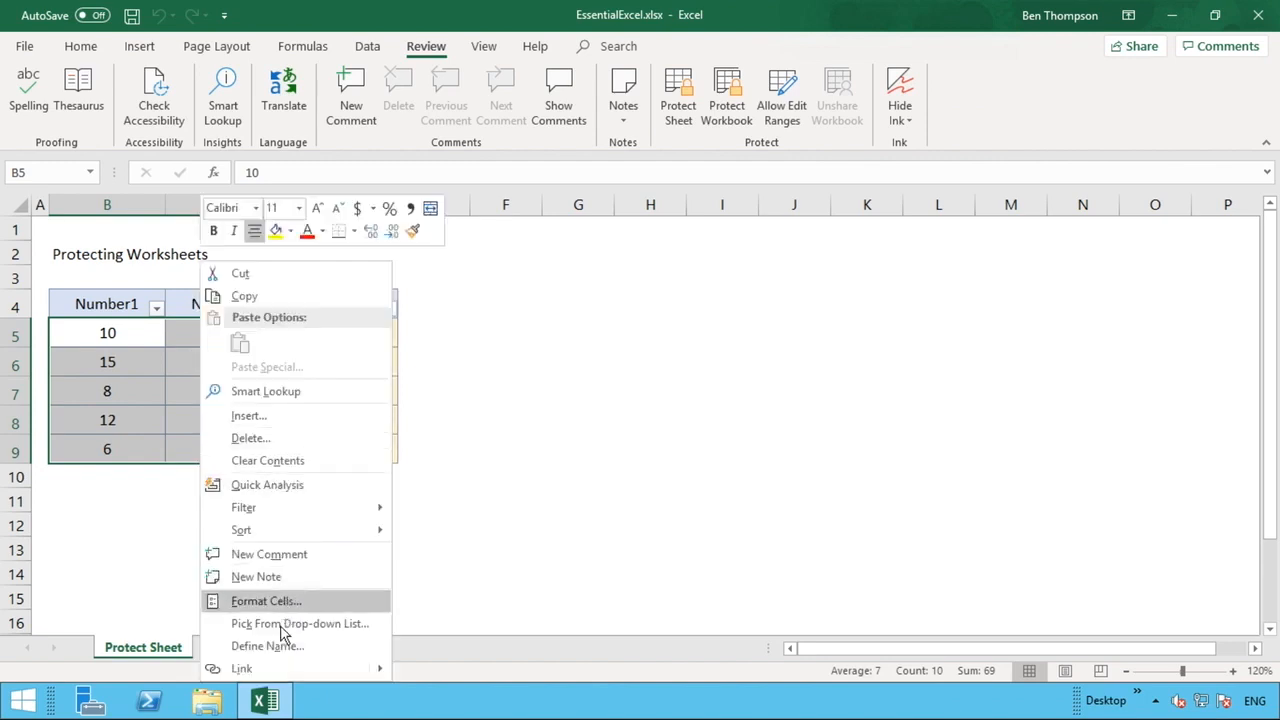
pyautogui.click(268, 601)
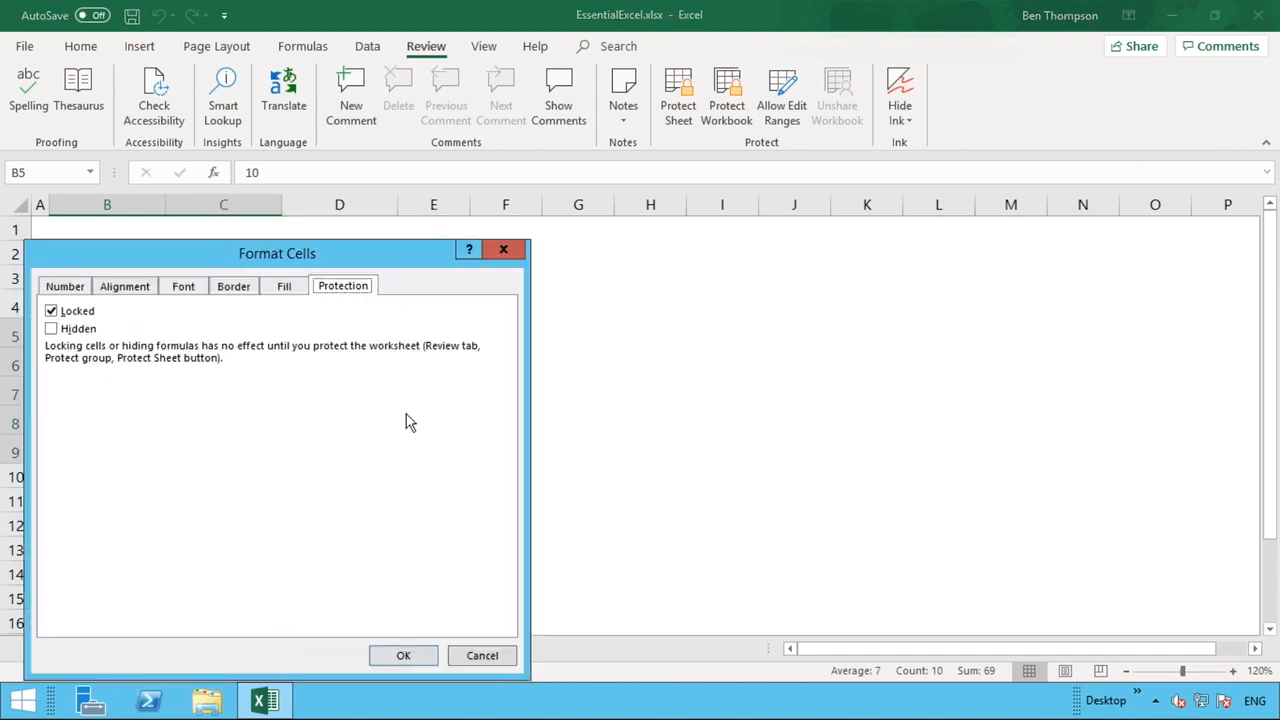
pyautogui.click(52, 313)
pyautogui.click(402, 656)
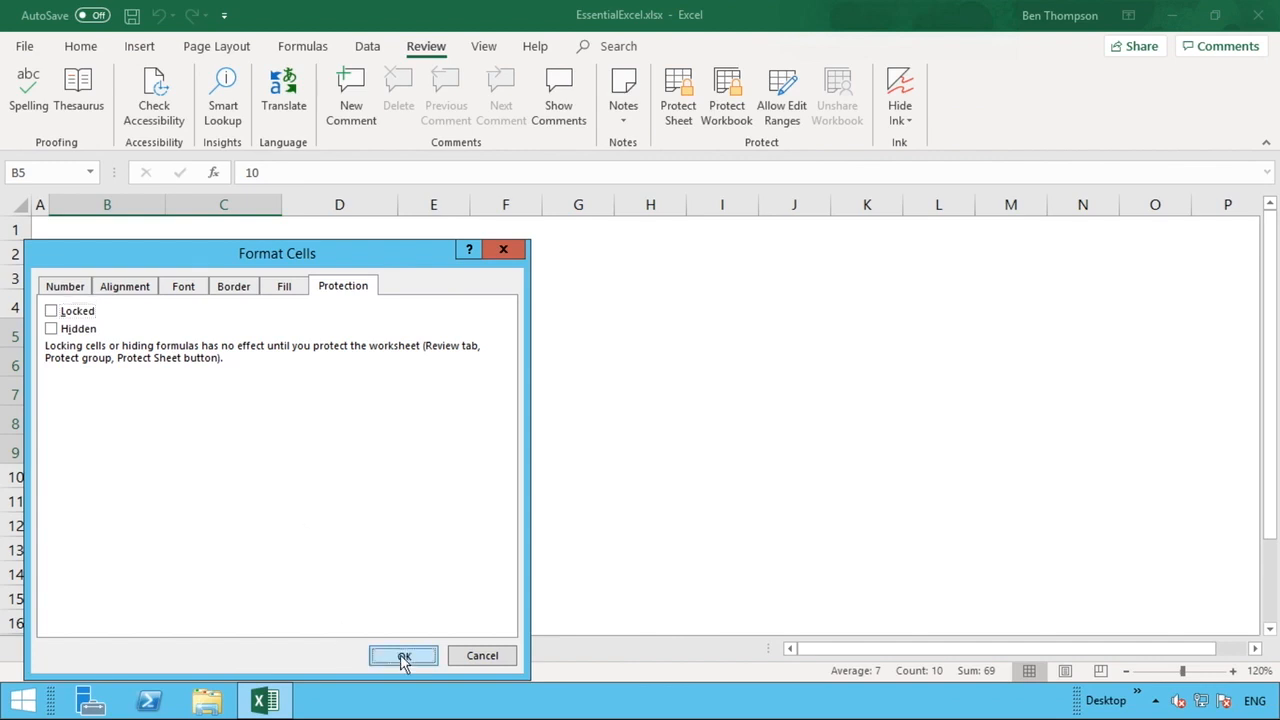
# - Re-protect the worksheet with a confirmed password, then deselect the Number cells
pyautogui.click(697, 80)
pyautogui.write('123')
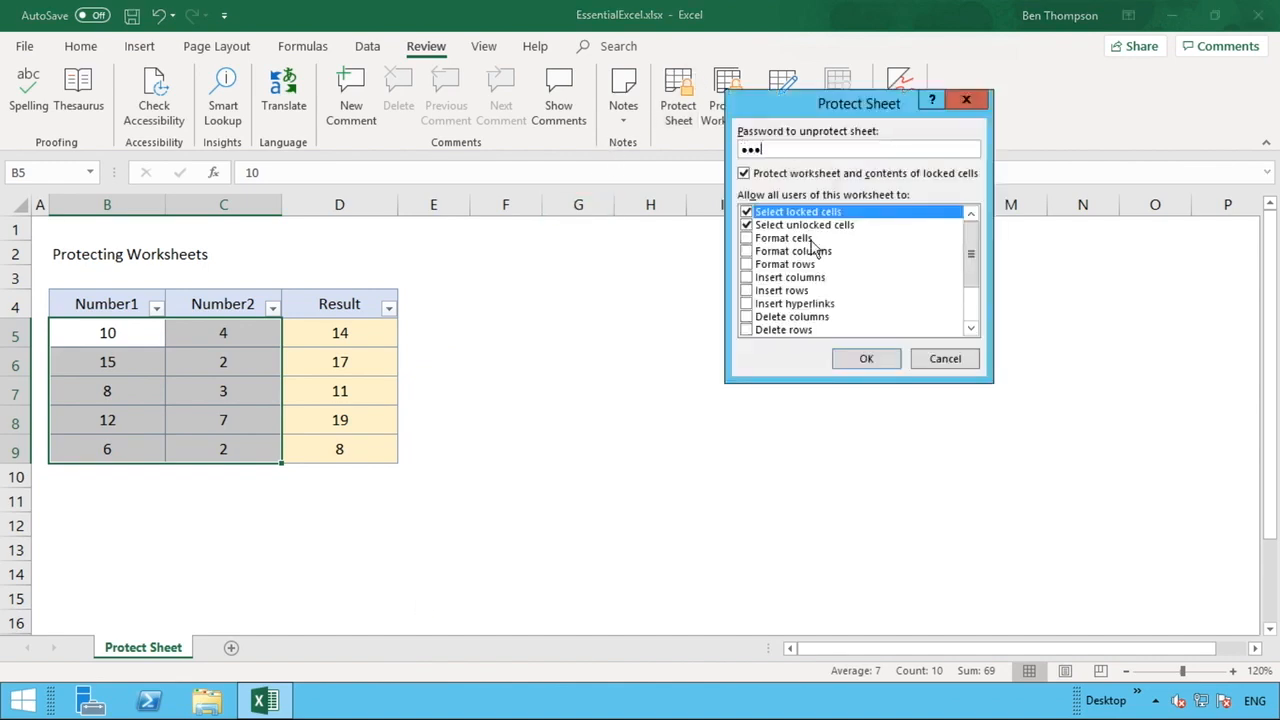
pyautogui.press('Return')
pyautogui.write('123')
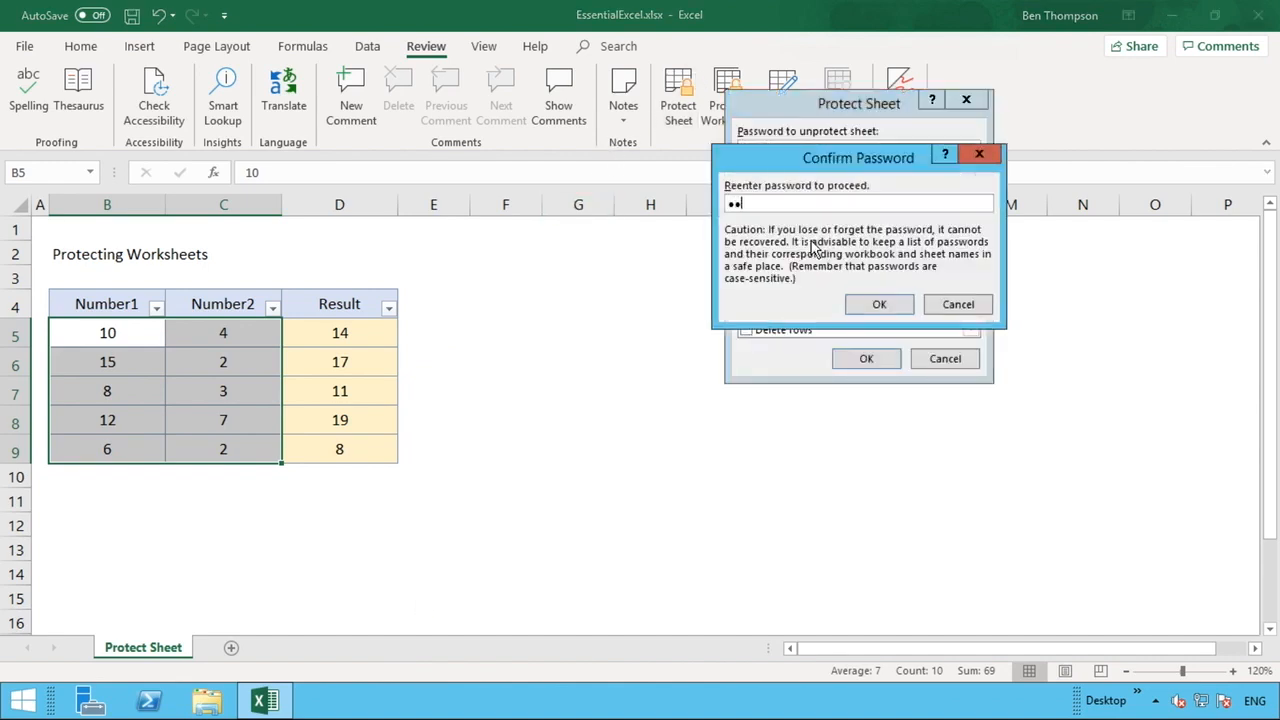
pyautogui.press('Return')
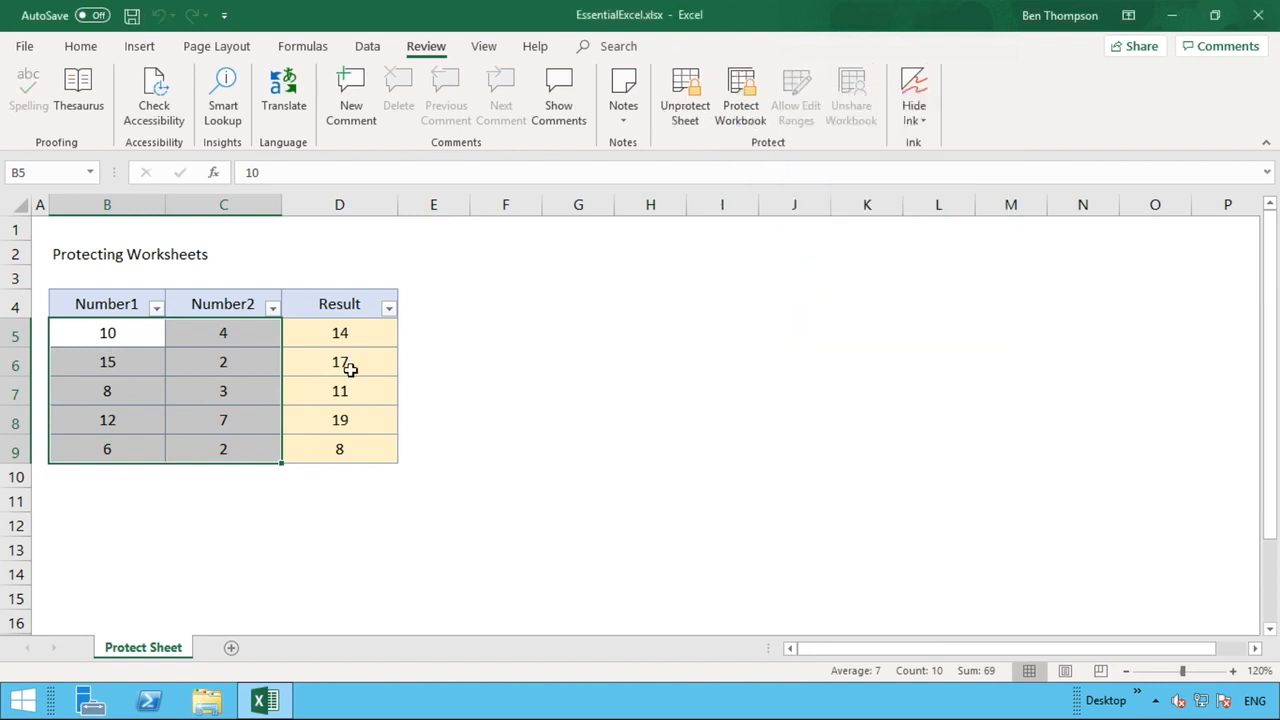
pyautogui.click(488, 417)
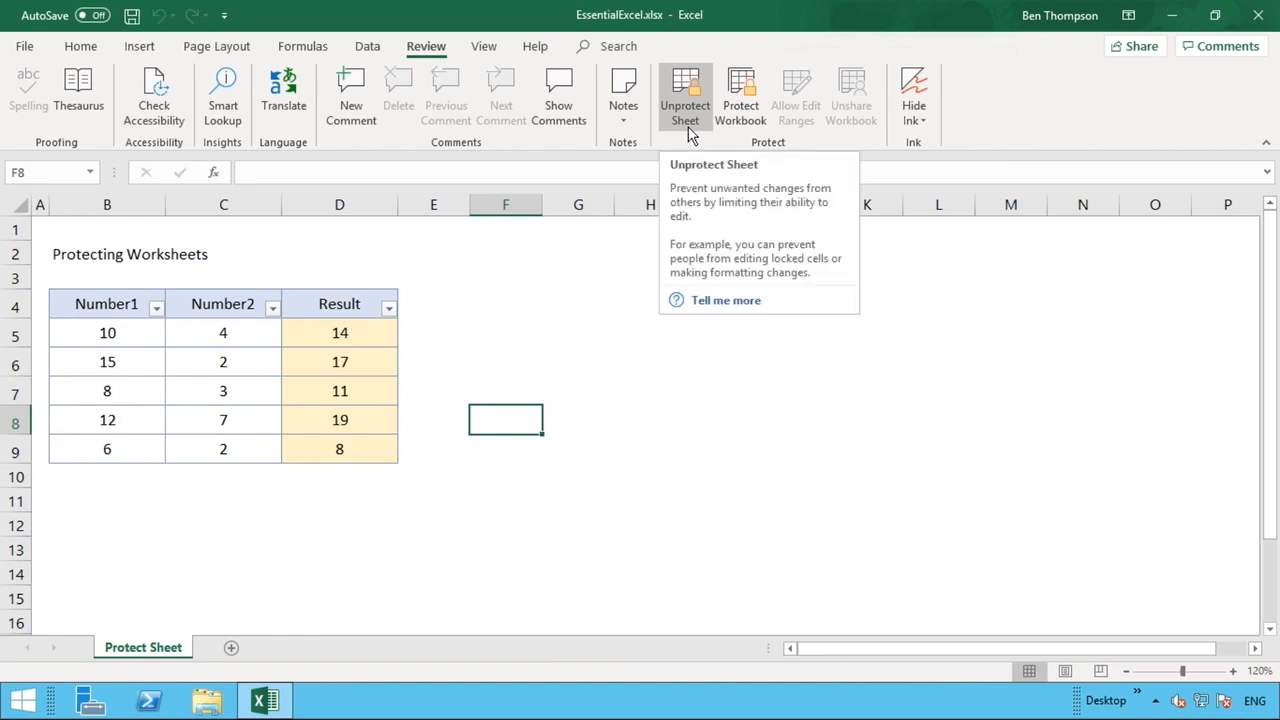
# - Try editing Result cell D6 and dismiss the protected-sheet warning
pyautogui.click(430, 381)
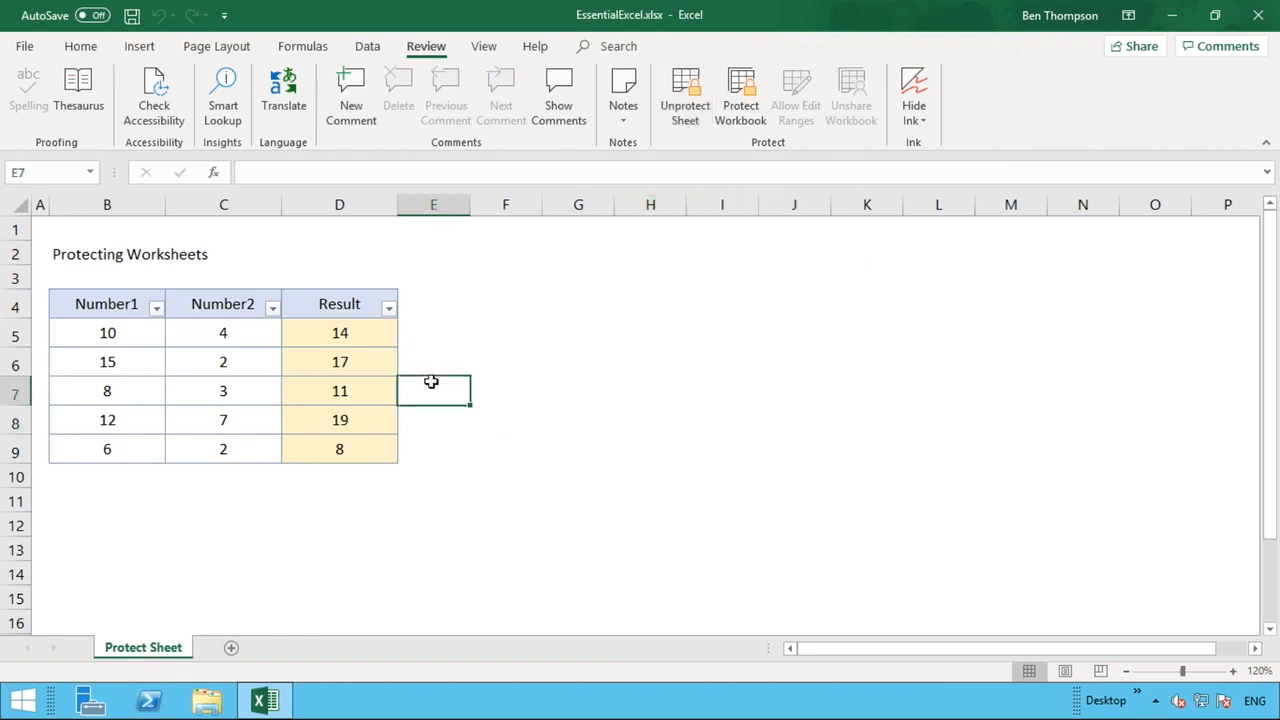
pyautogui.doubleClick(355, 361)
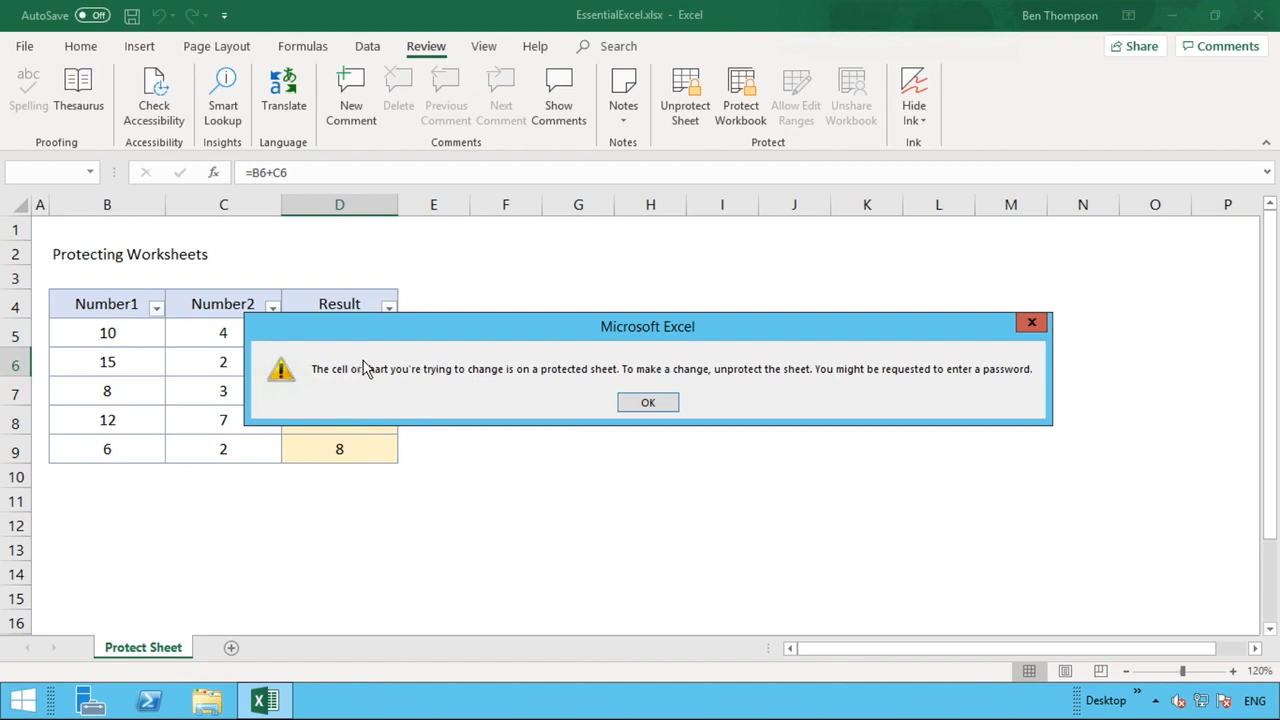
pyautogui.click(649, 403)
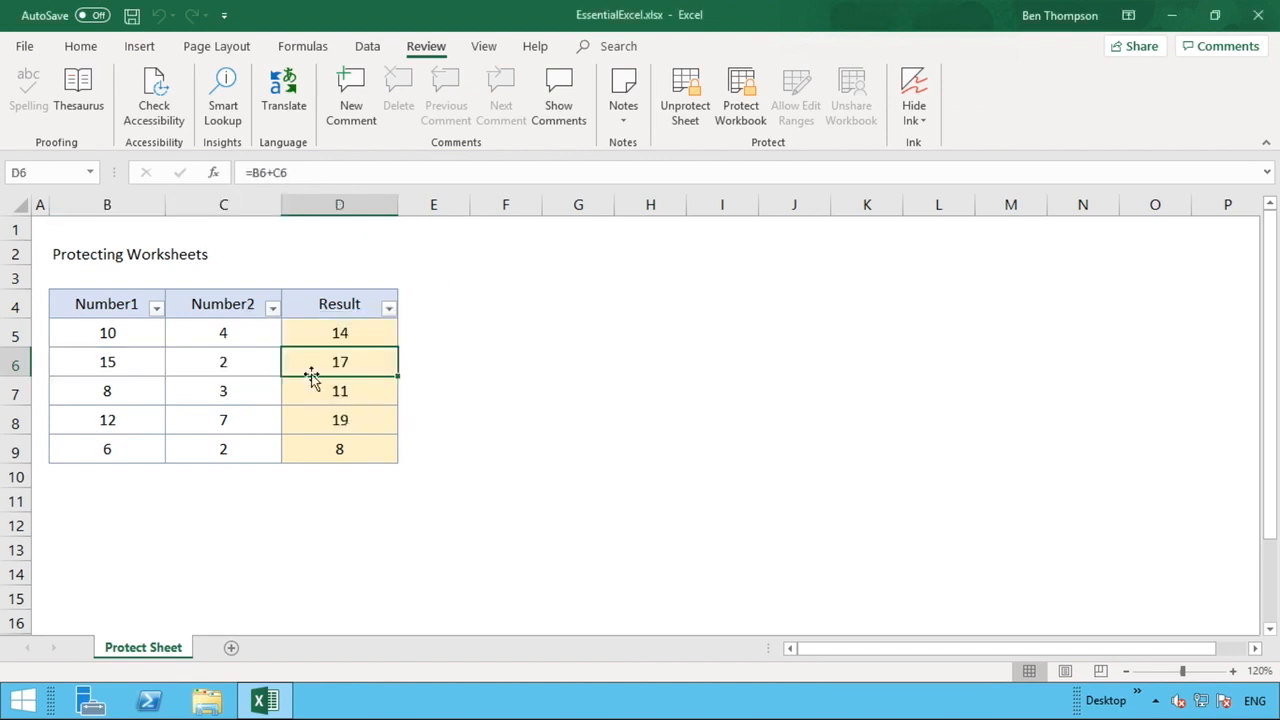
# - Change B6 from 15 to 1 and C6 to 5
pyautogui.click(125, 358)
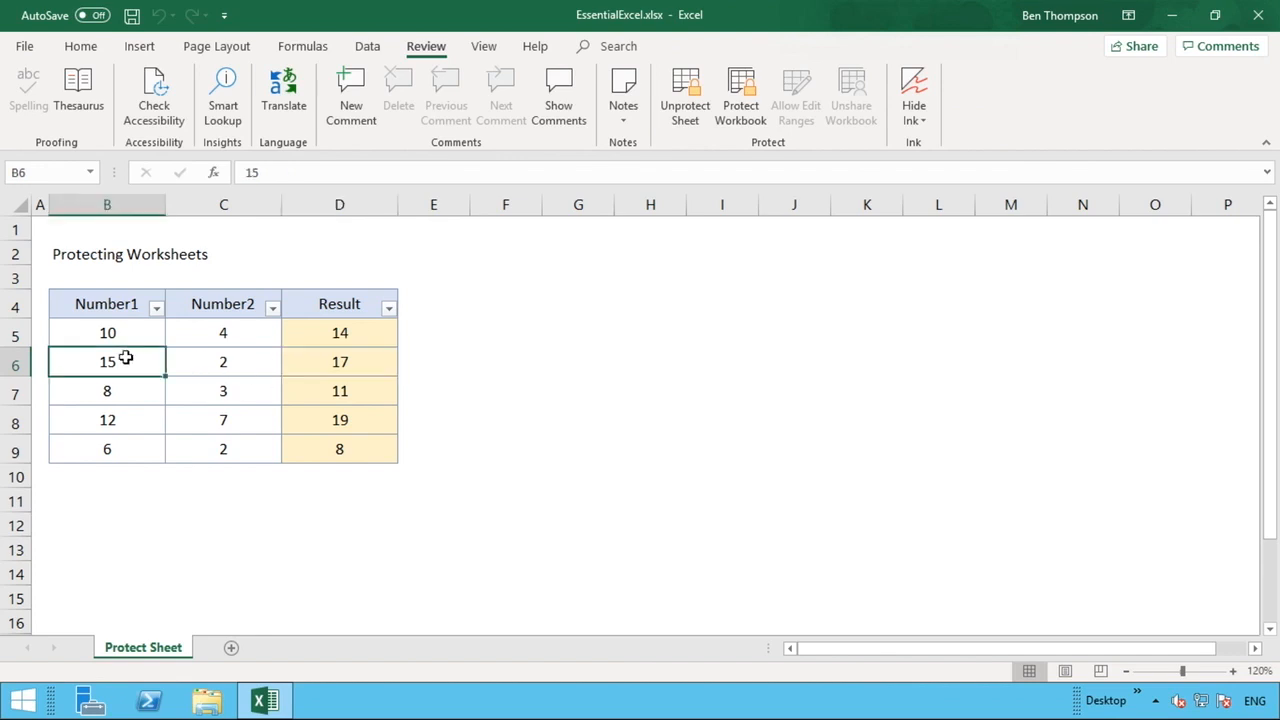
pyautogui.doubleClick(125, 358)
pyautogui.press('BackSpace')
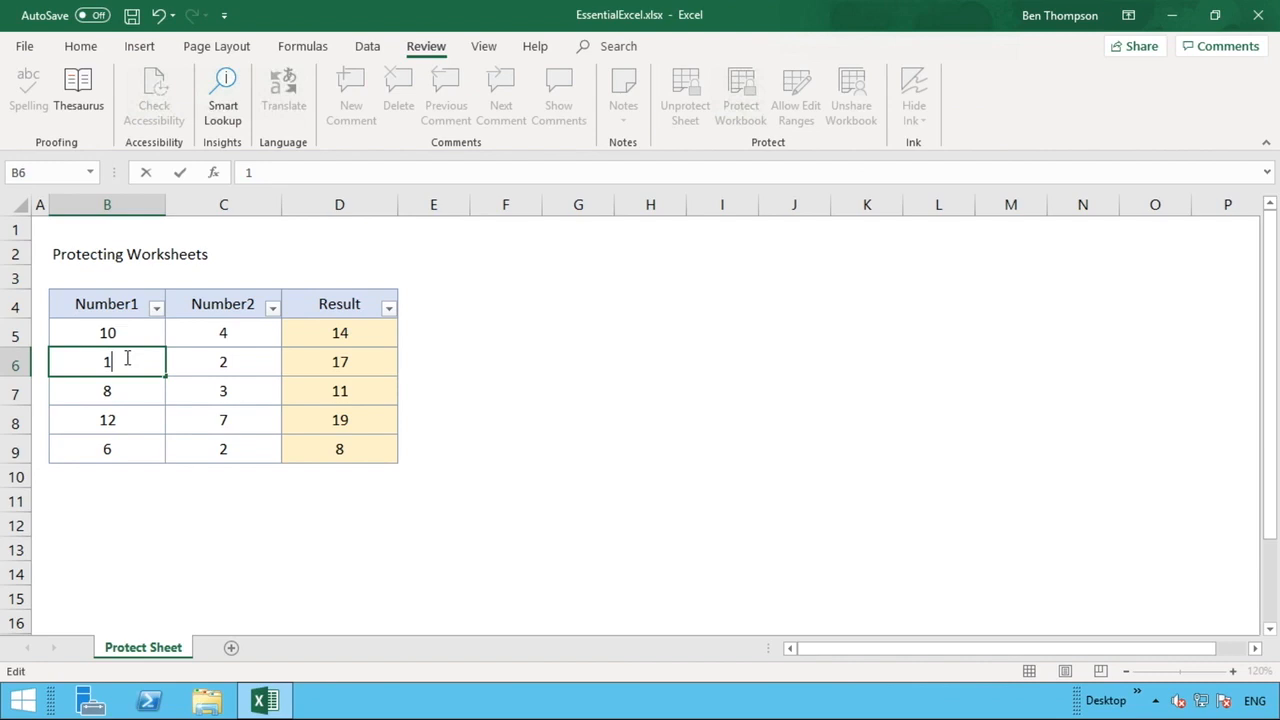
pyautogui.press('Return')
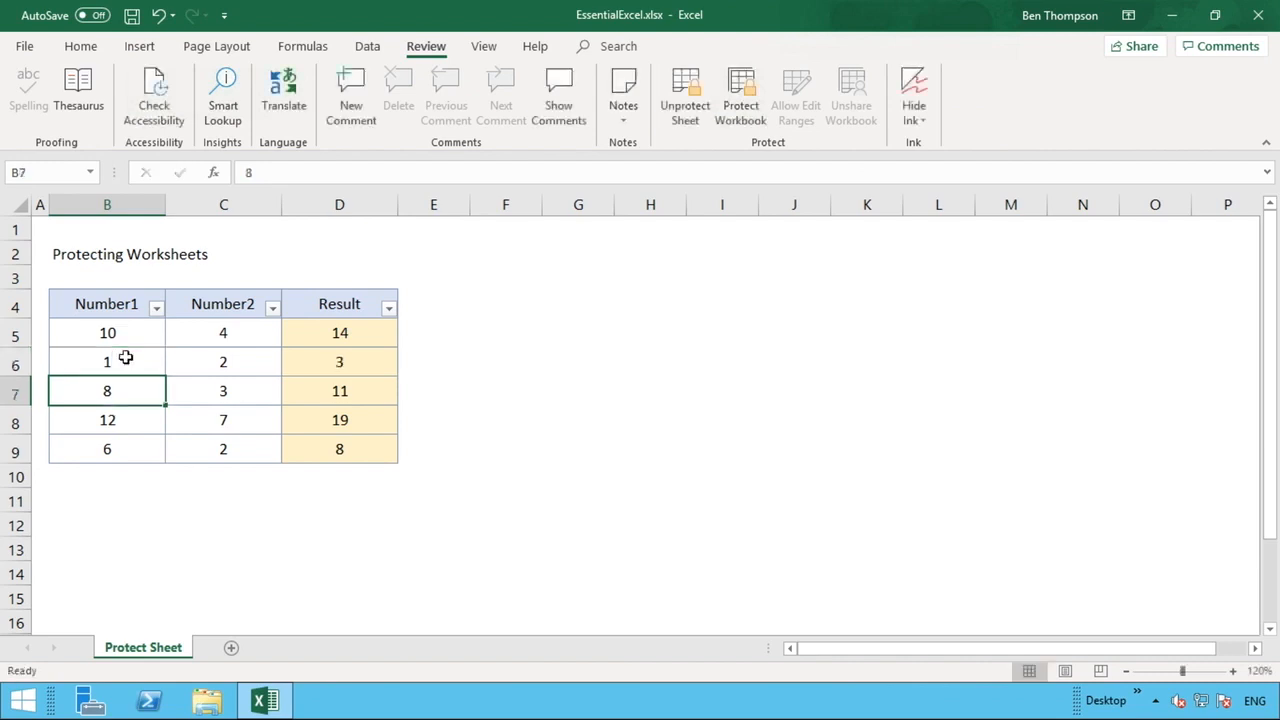
pyautogui.click(125, 358)
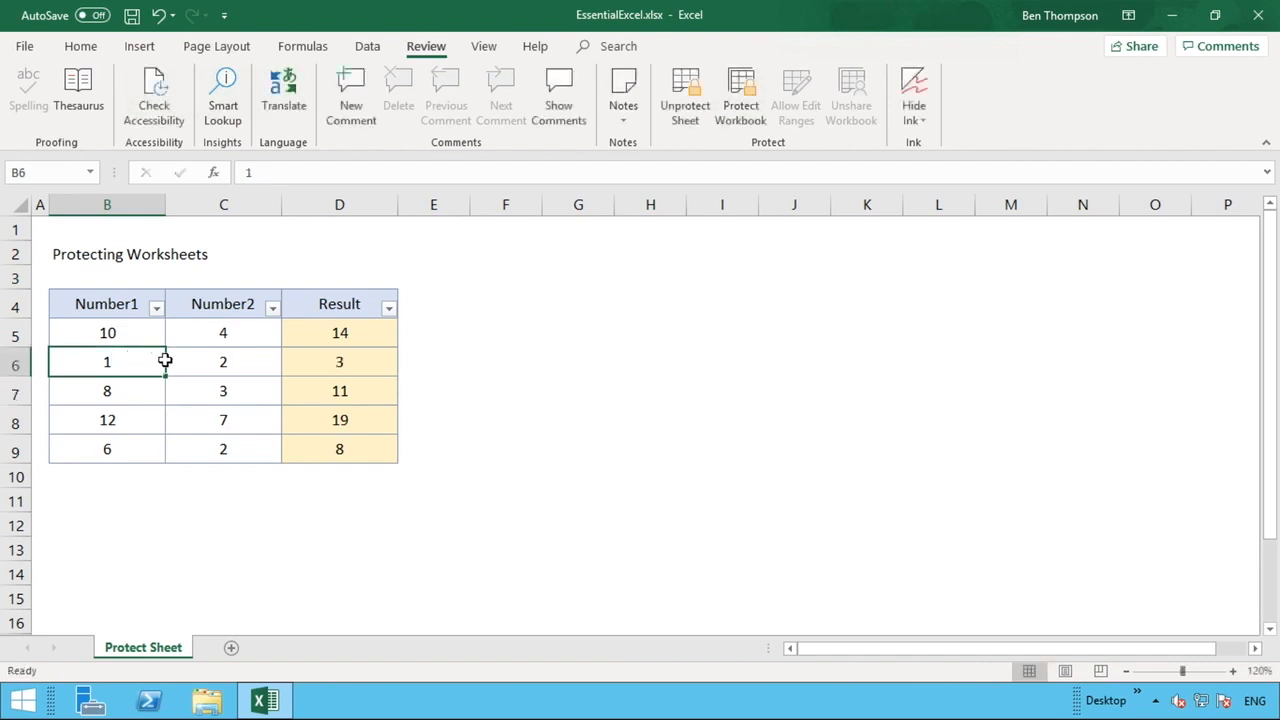
pyautogui.click(211, 368)
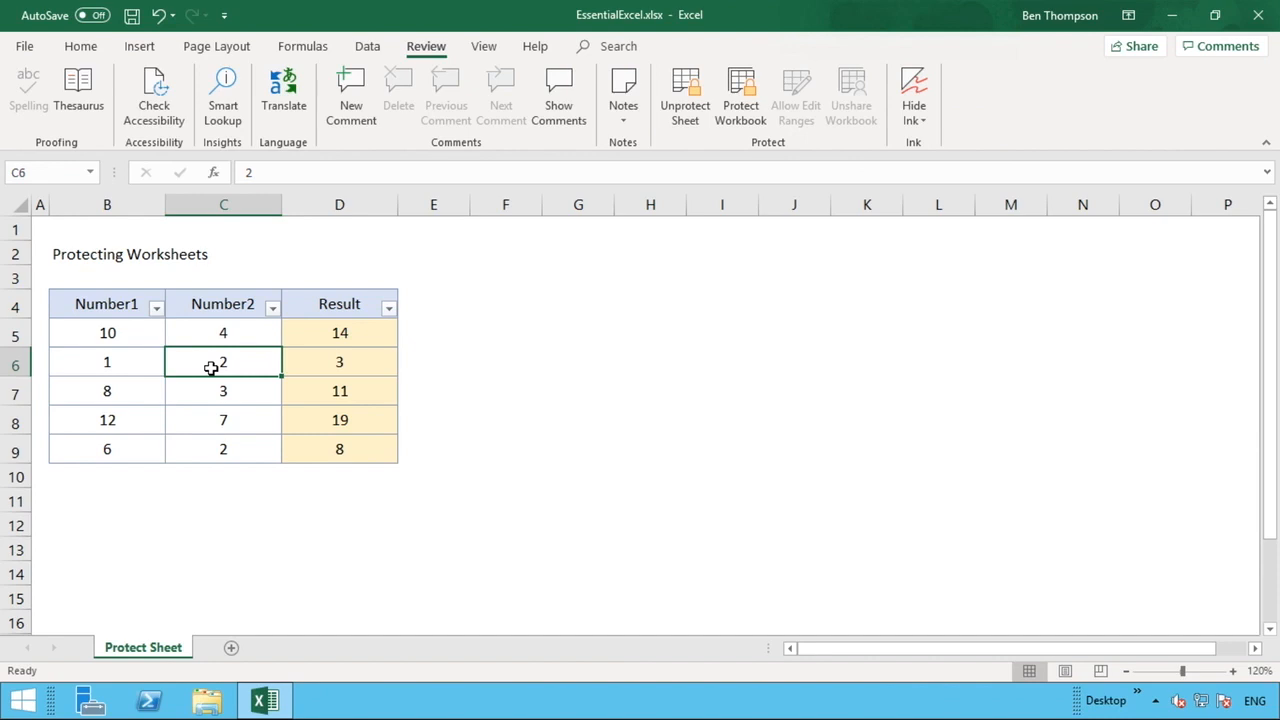
pyautogui.write('5')
pyautogui.press('Return')
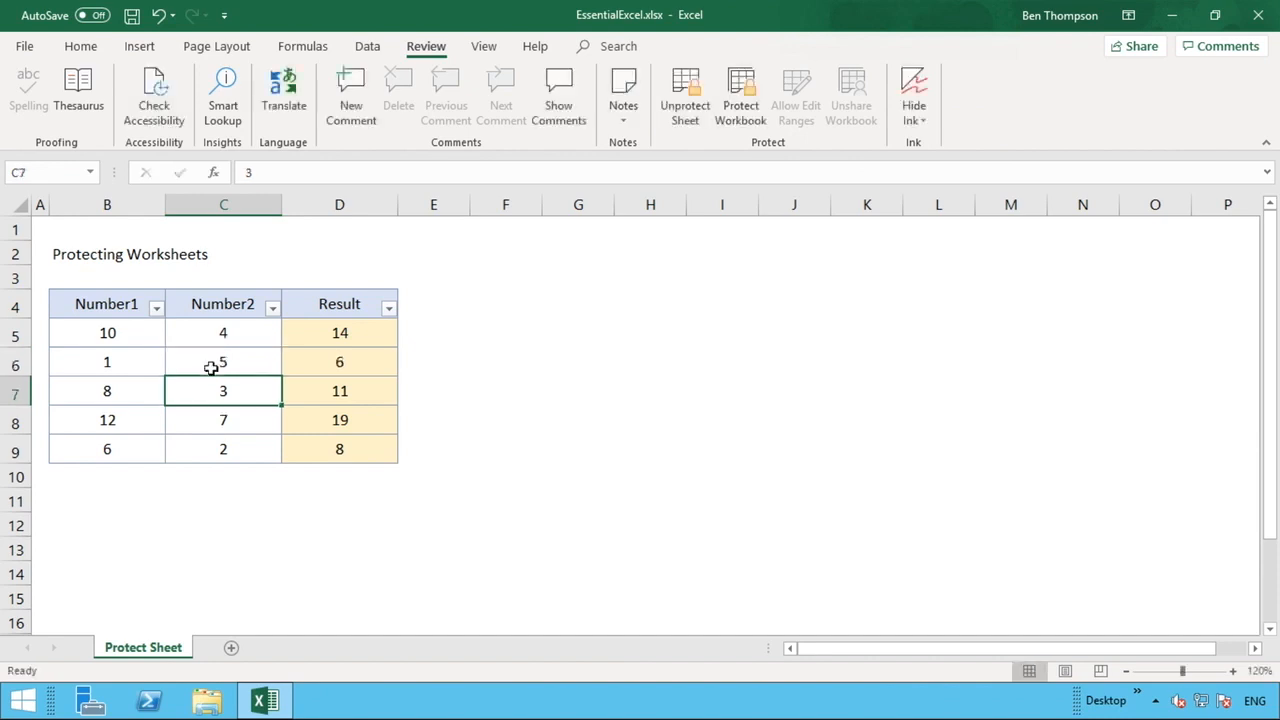
# - Retry editing D6, which now shows 6, and dismiss the warning again
pyautogui.click(372, 360)
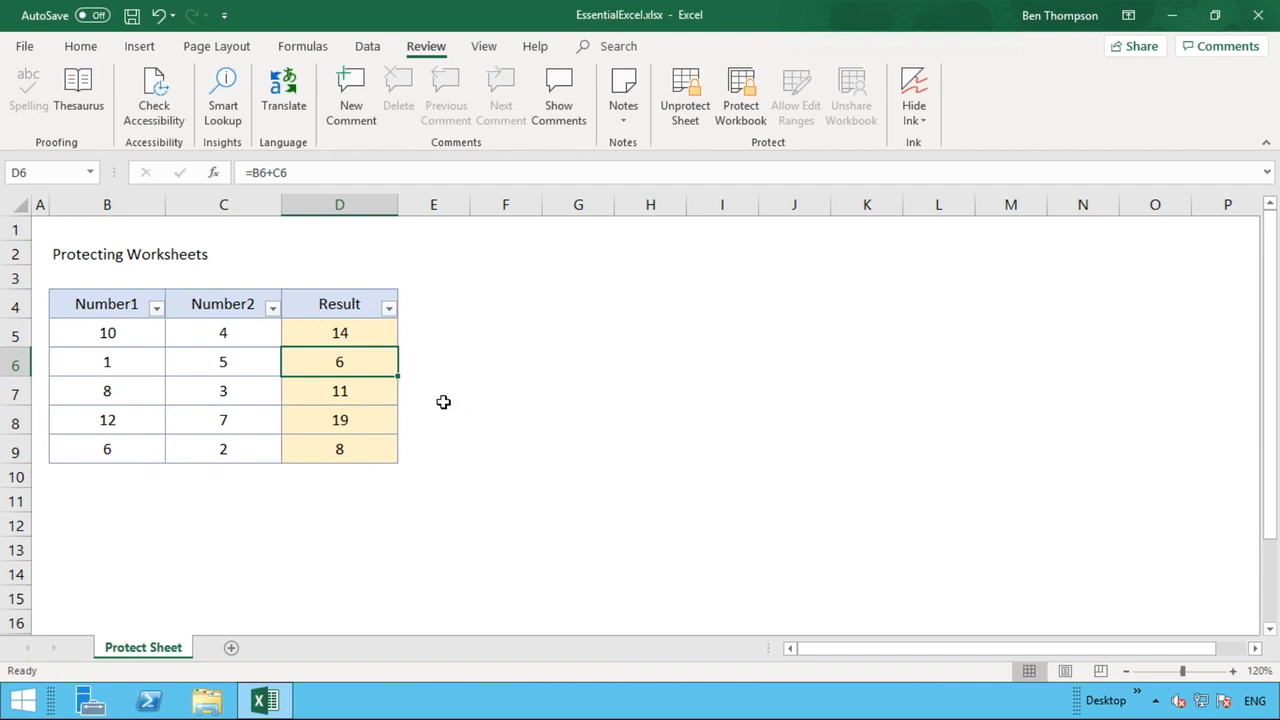
pyautogui.doubleClick(386, 374)
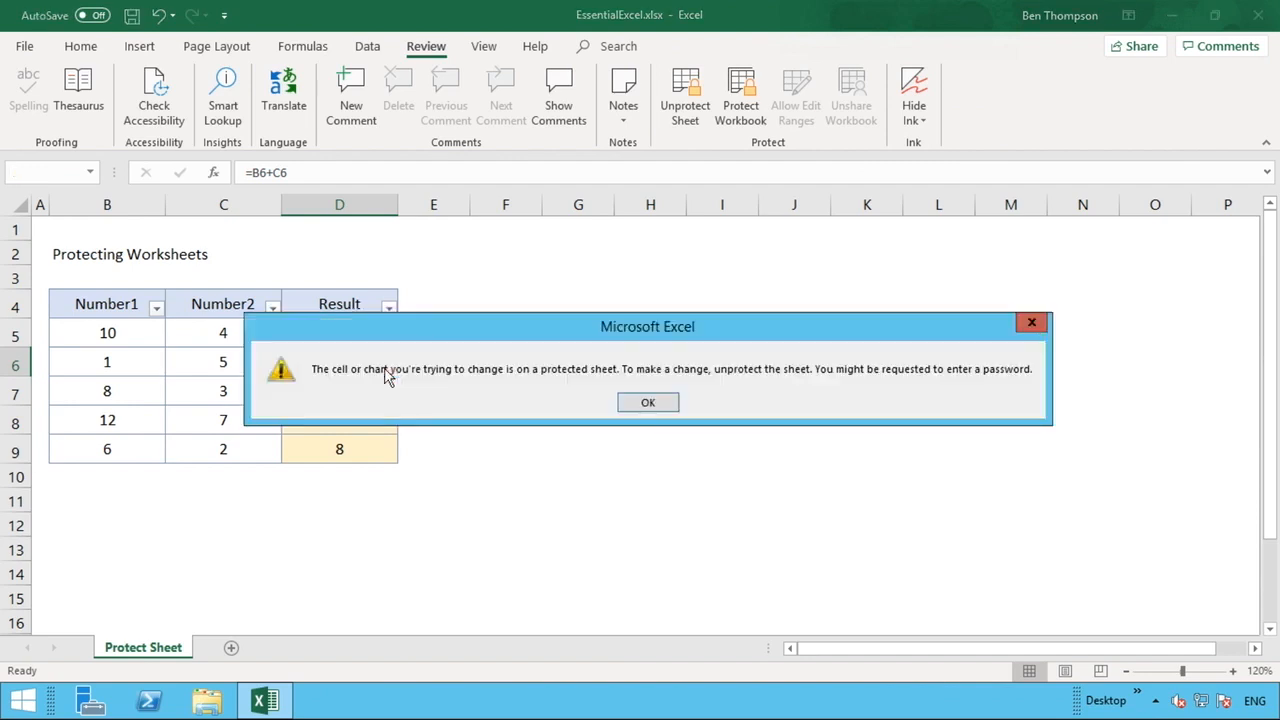
pyautogui.press('Return')
pyautogui.click(384, 368)
pyautogui.click(223, 390)
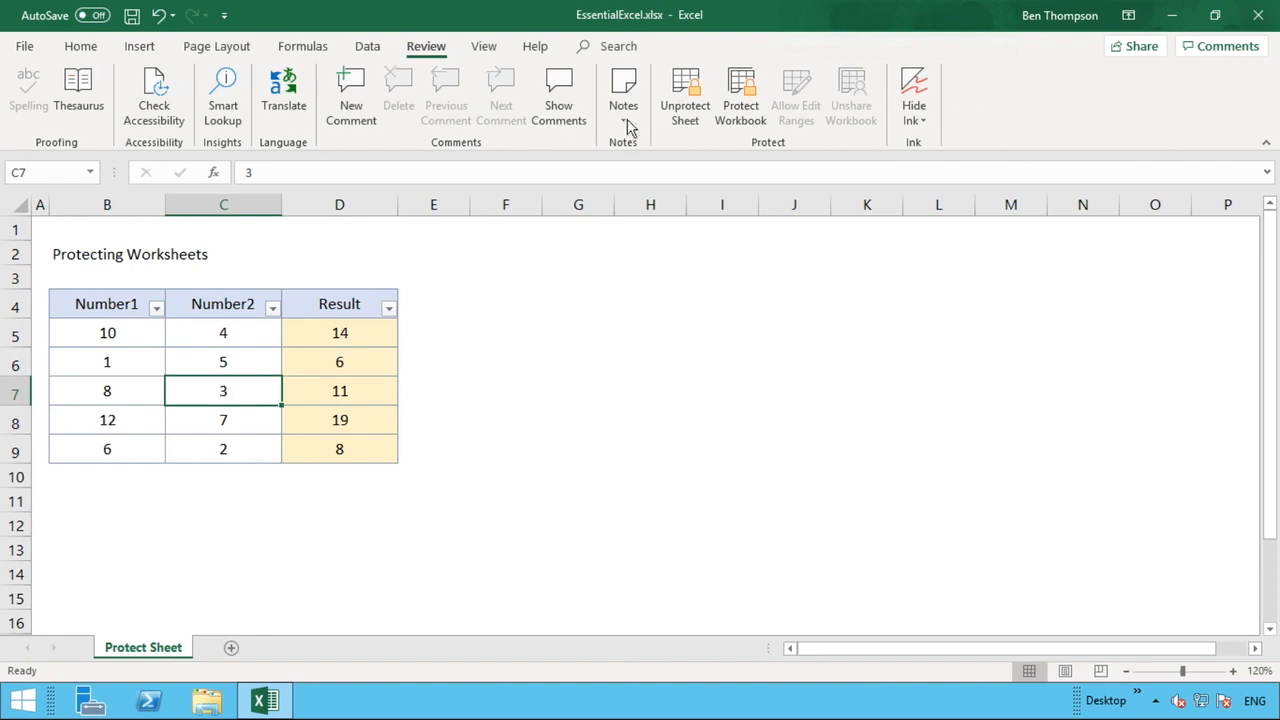
# - Unprotect the worksheet by entering its password
pyautogui.click(677, 113)
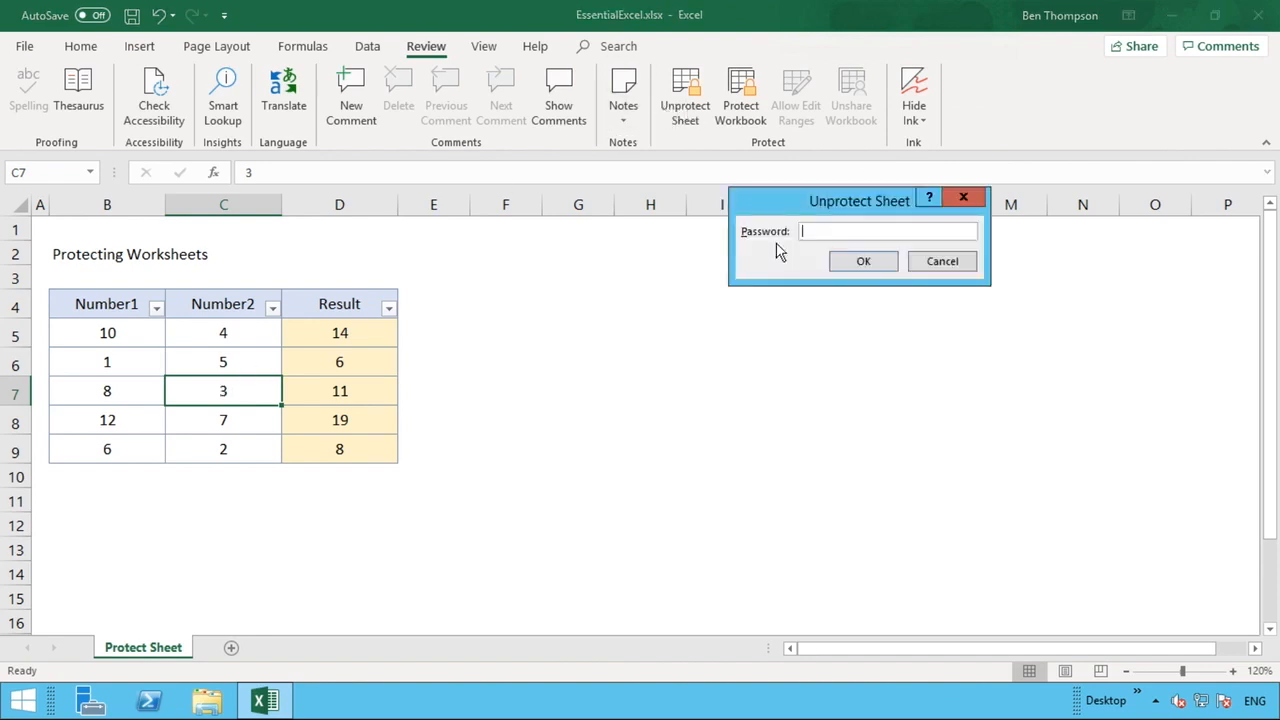
pyautogui.write('••••')
pyautogui.press('Return')
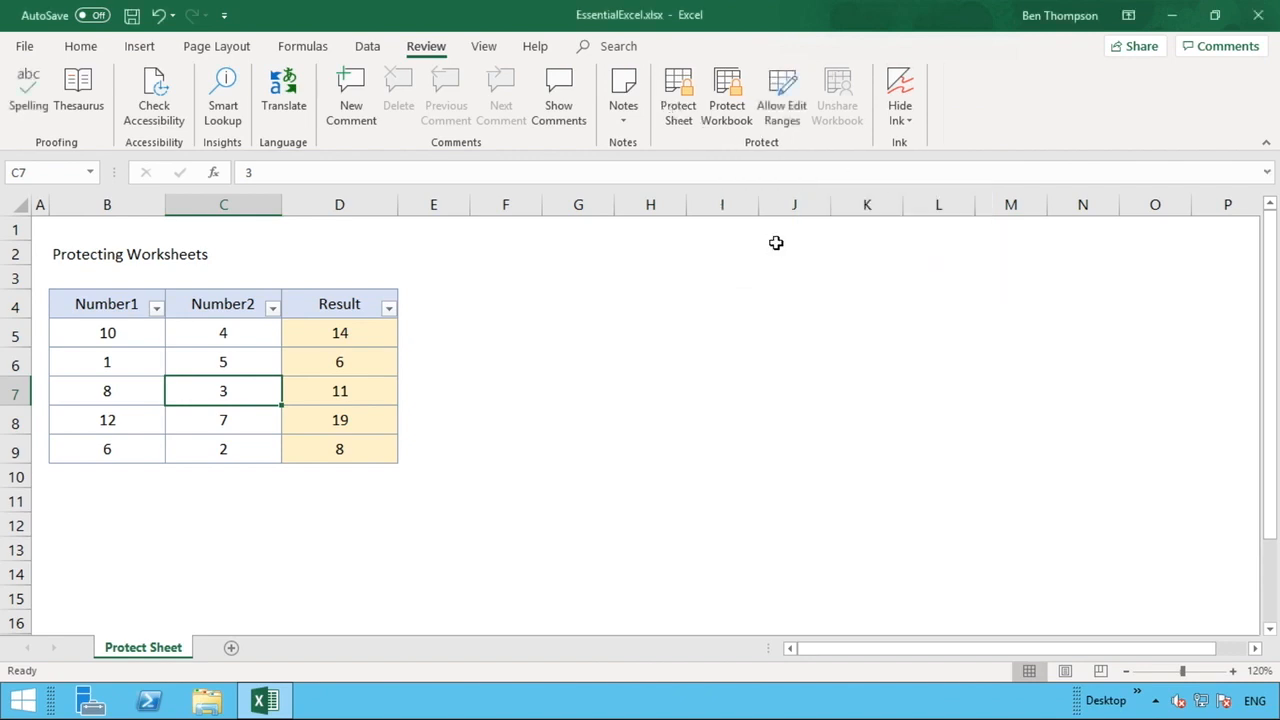
pyautogui.click(679, 108)
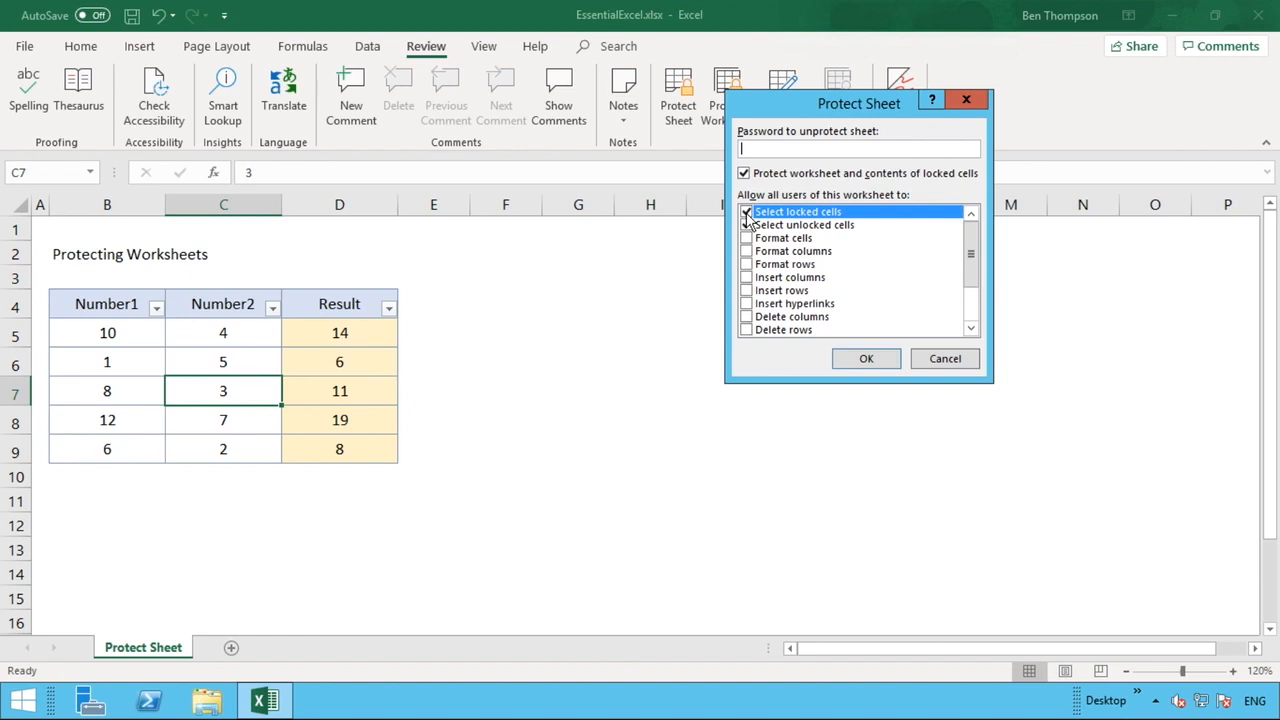
# - Cancel the Protect Sheet dialog, leaving the sheet unprotected, and select D5
pyautogui.click(958, 360)
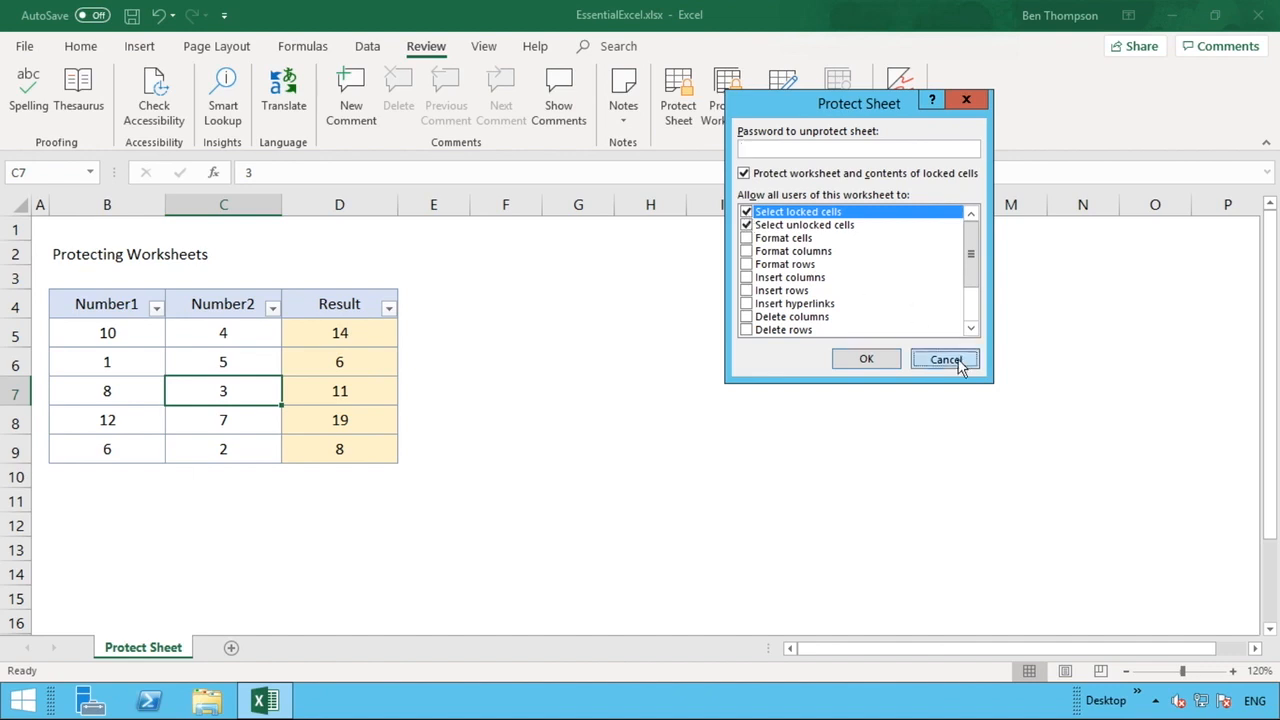
pyautogui.click(354, 336)
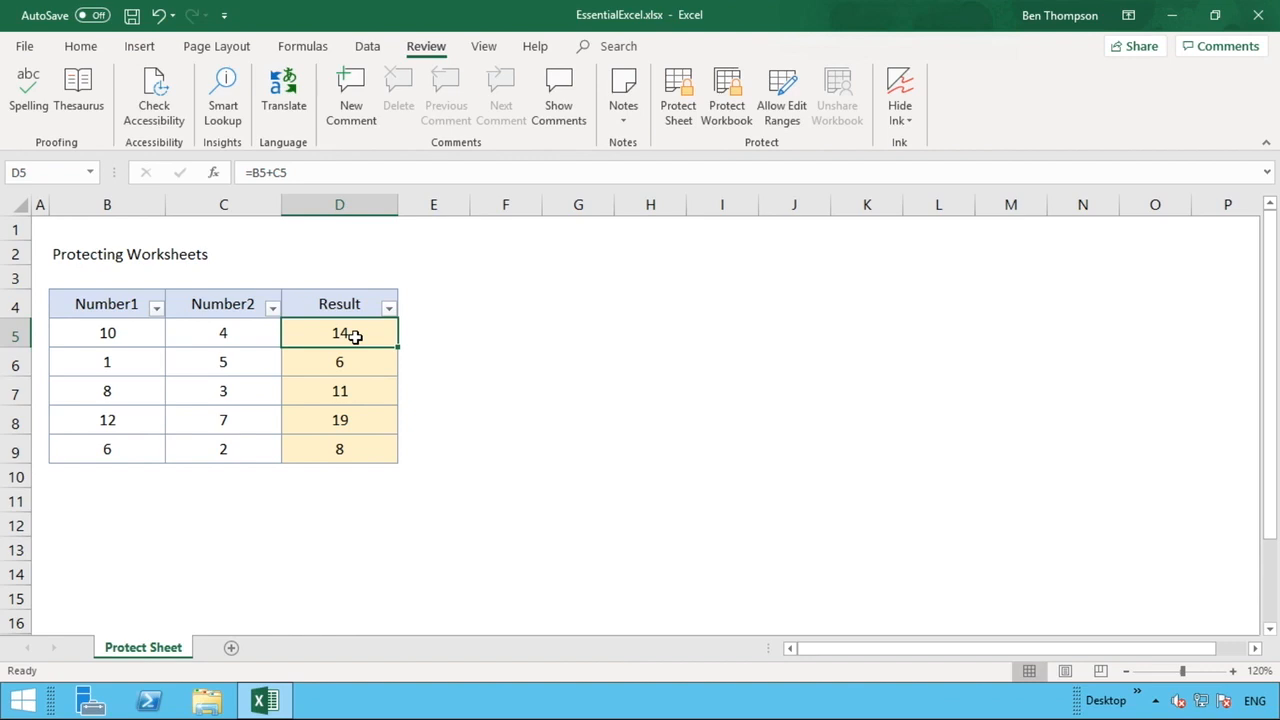
# - Tick Hidden for Result cells D5:D9 in Format Cells, keeping them Locked
pyautogui.moveTo(355, 338); pyautogui.dragTo(341, 452)
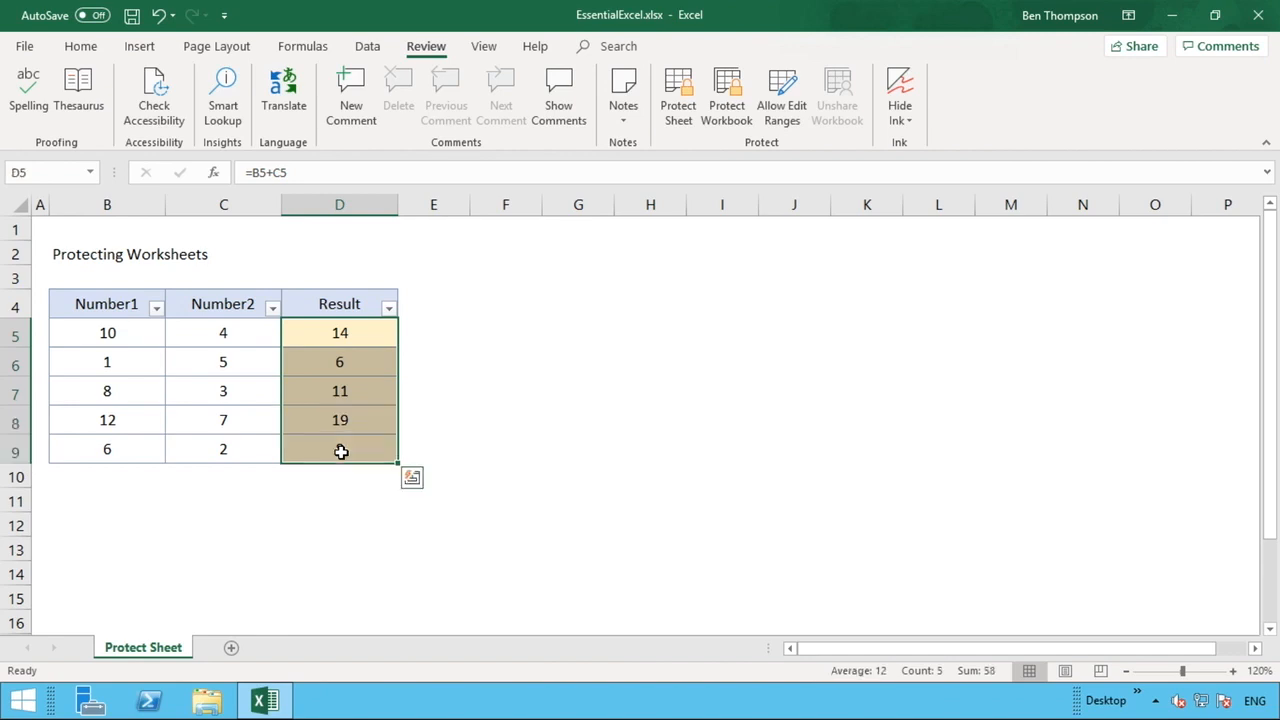
pyautogui.rightClick(370, 452)
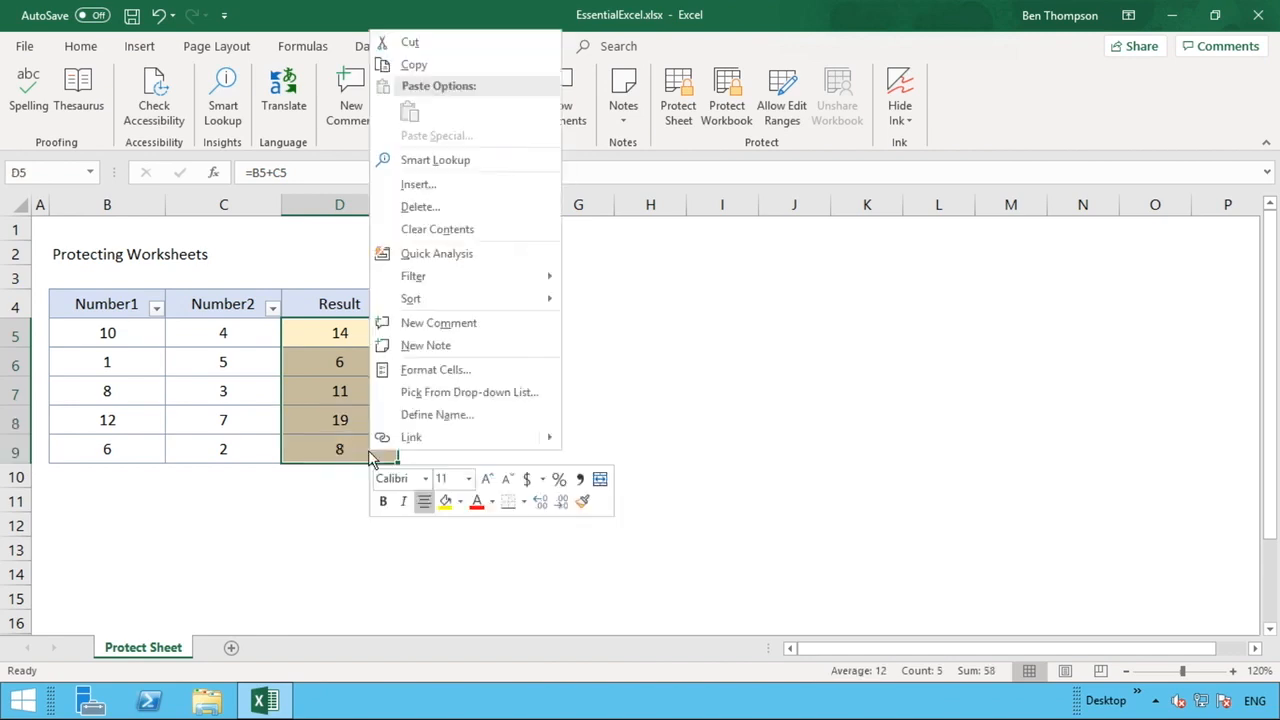
pyautogui.click(452, 370)
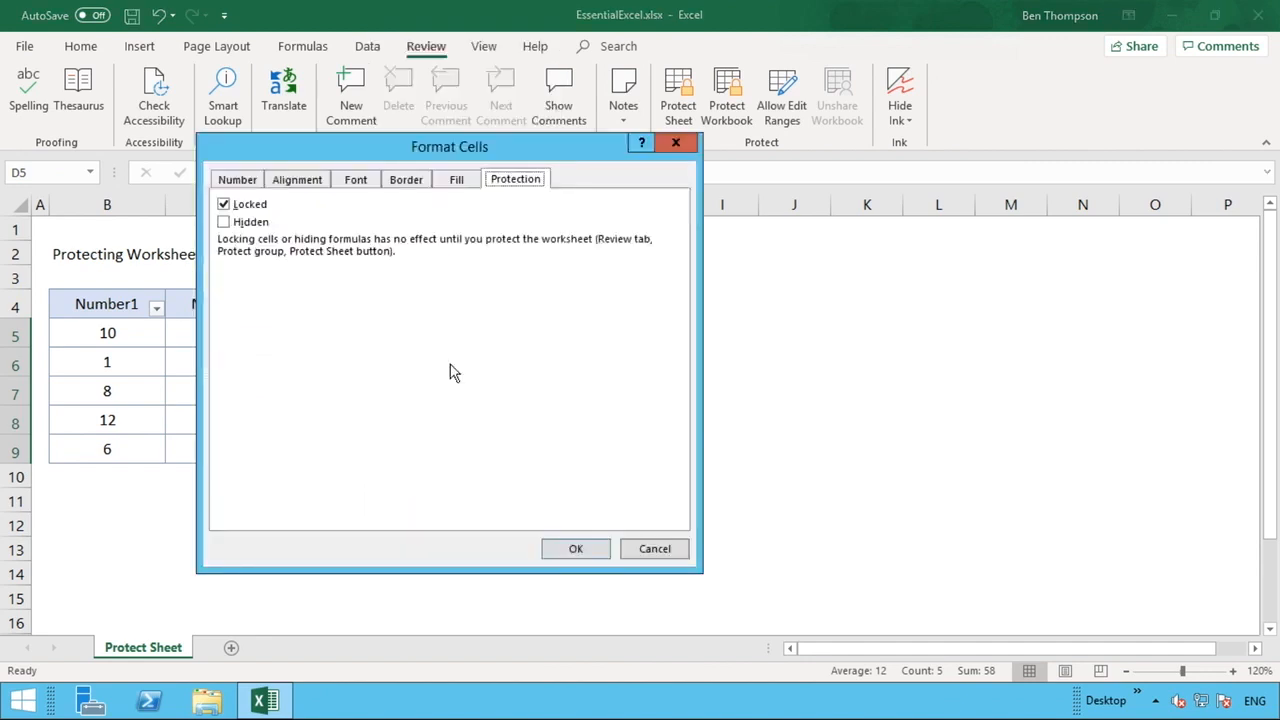
pyautogui.click(245, 224)
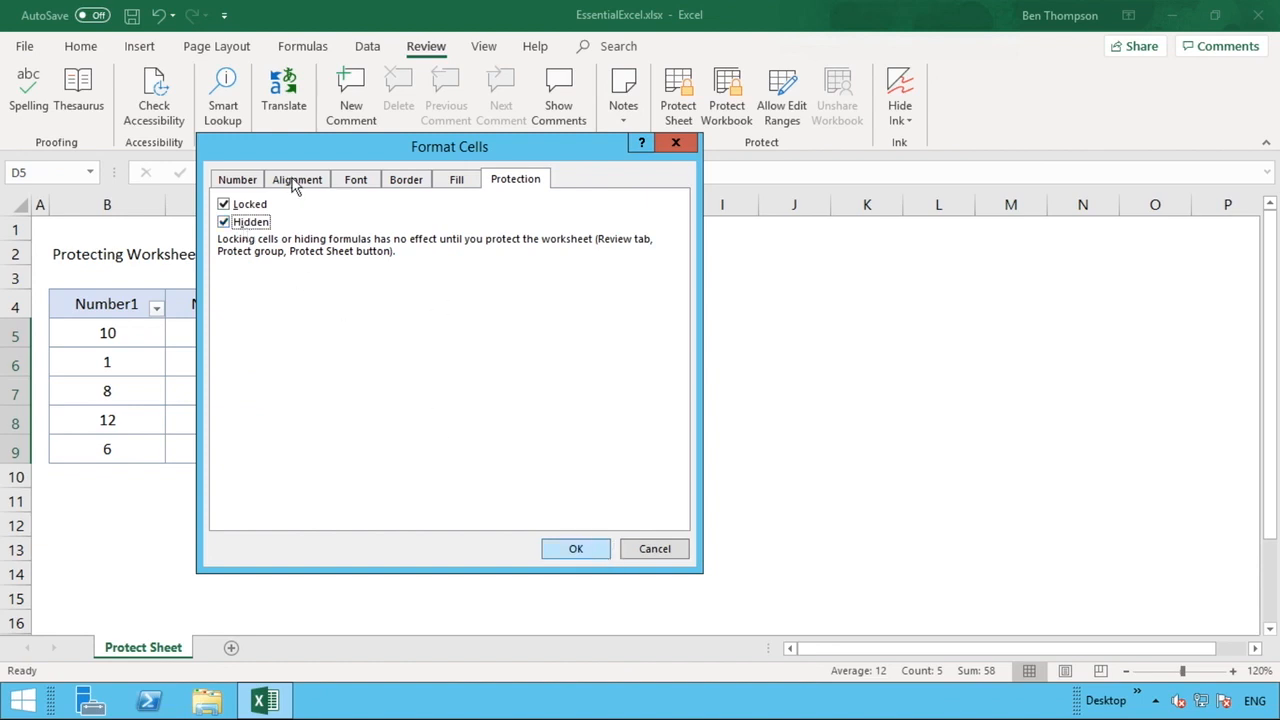
pyautogui.click(576, 549)
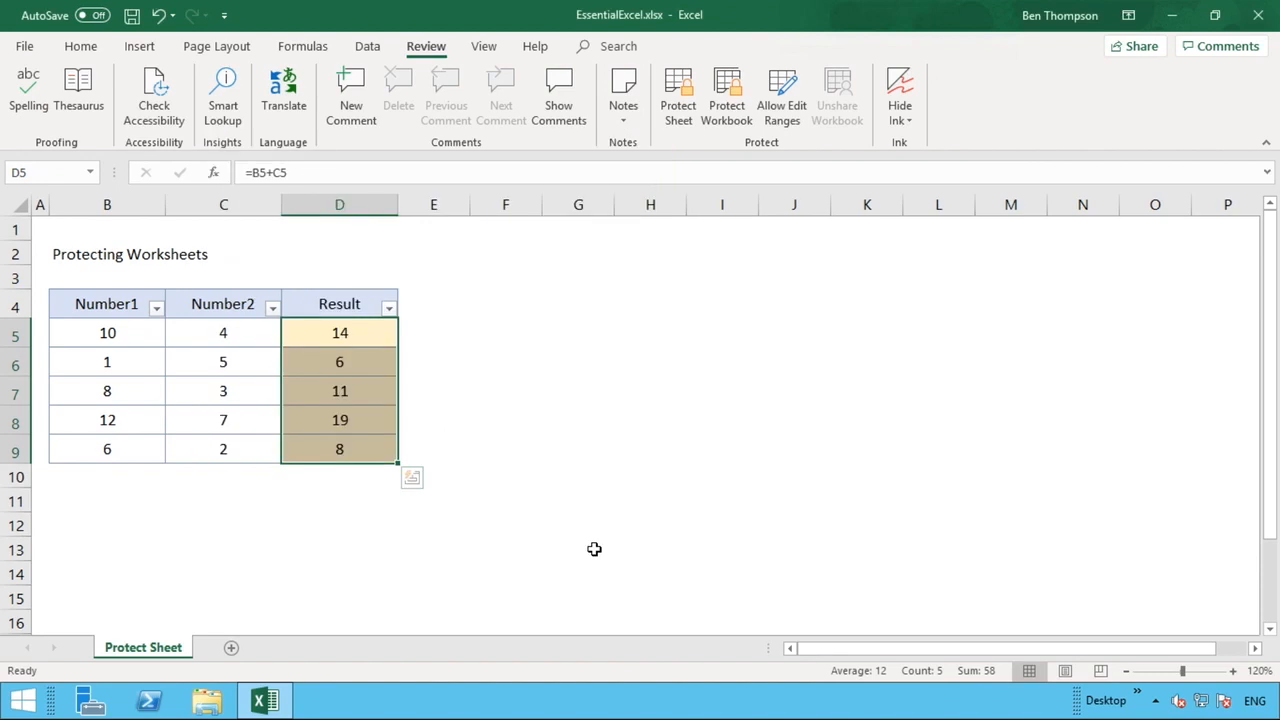
# - Password-protect the sheet again with a confirmed password, then select B5 to test
pyautogui.click(682, 100)
pyautogui.write('••••')
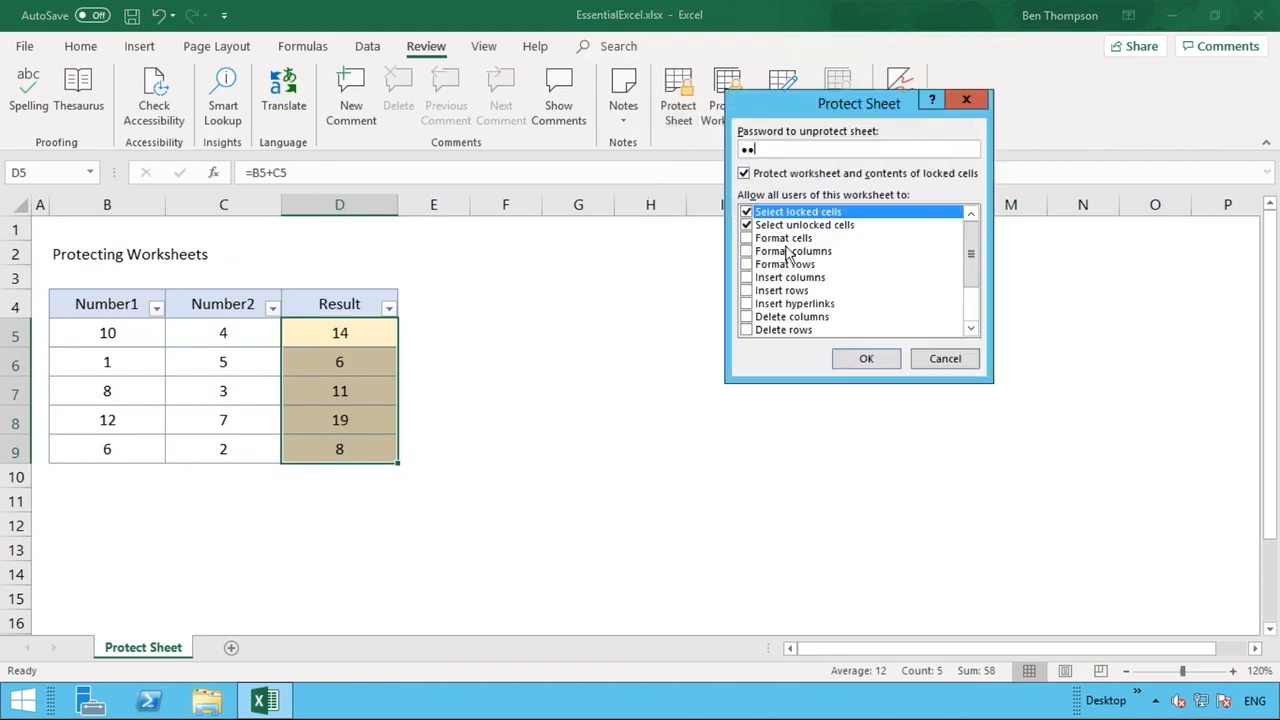
pyautogui.press('Return')
pyautogui.write('••••')
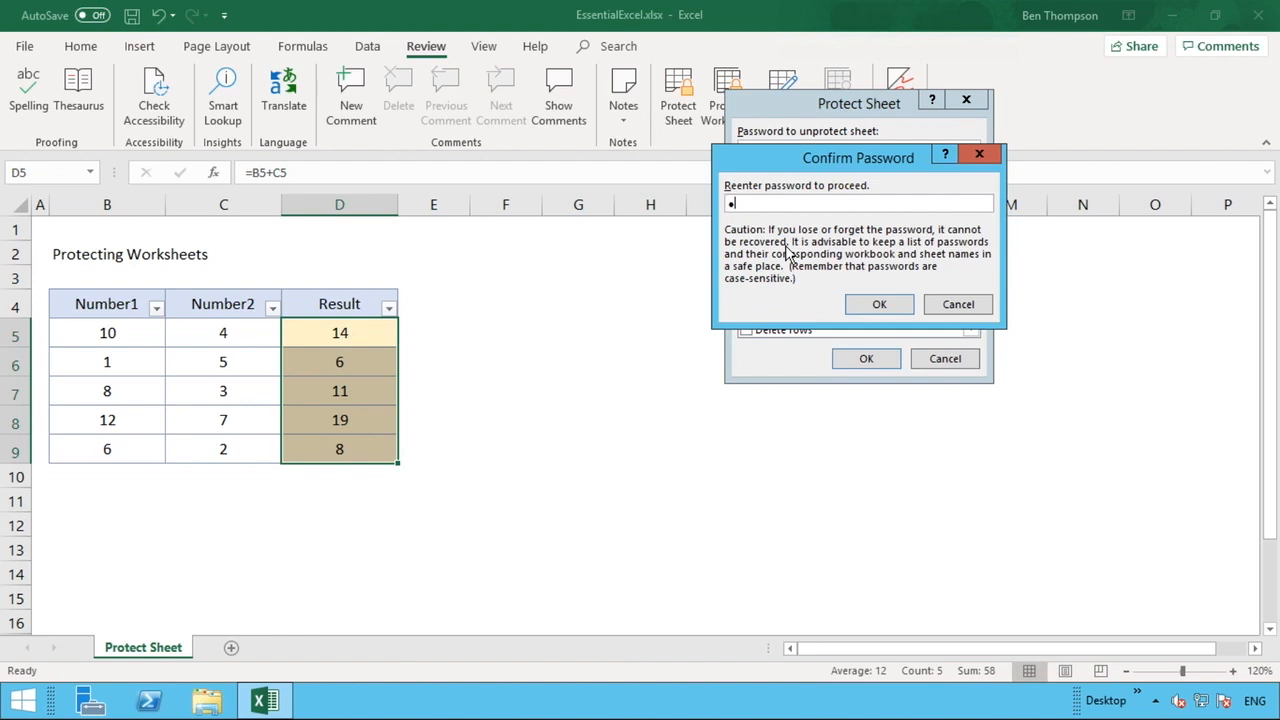
pyautogui.press('Return')
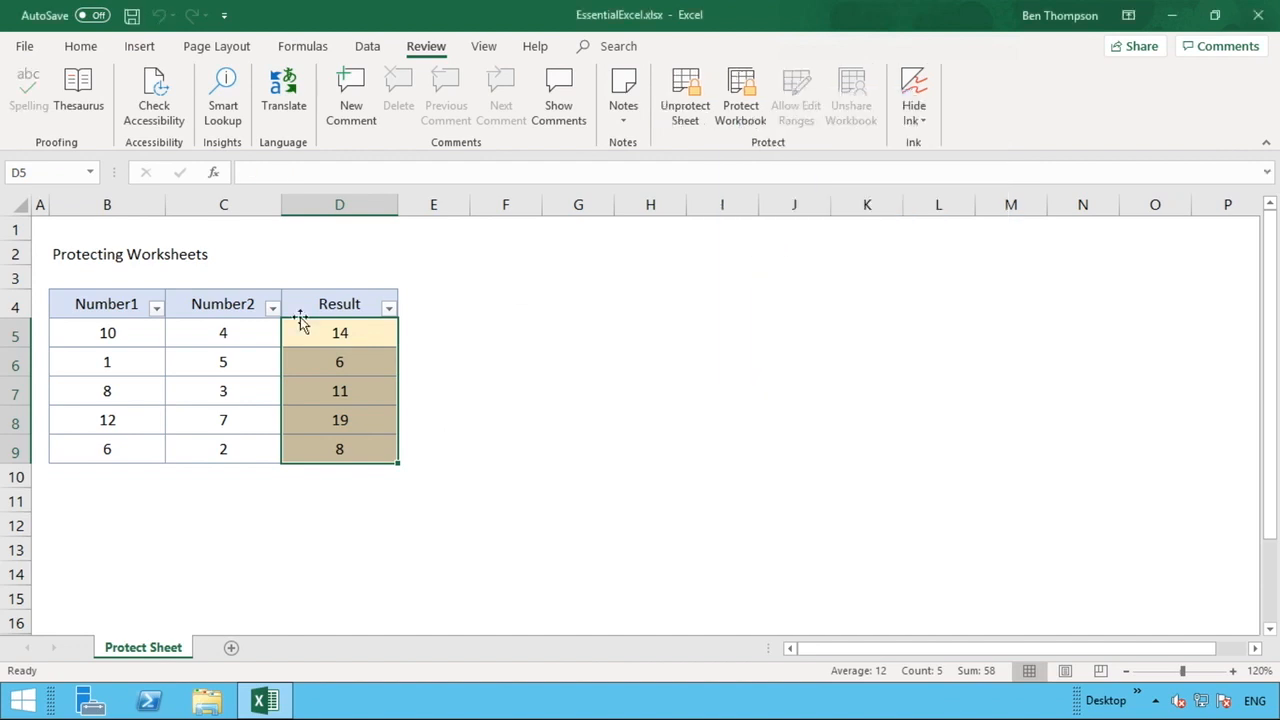
pyautogui.click(127, 342)
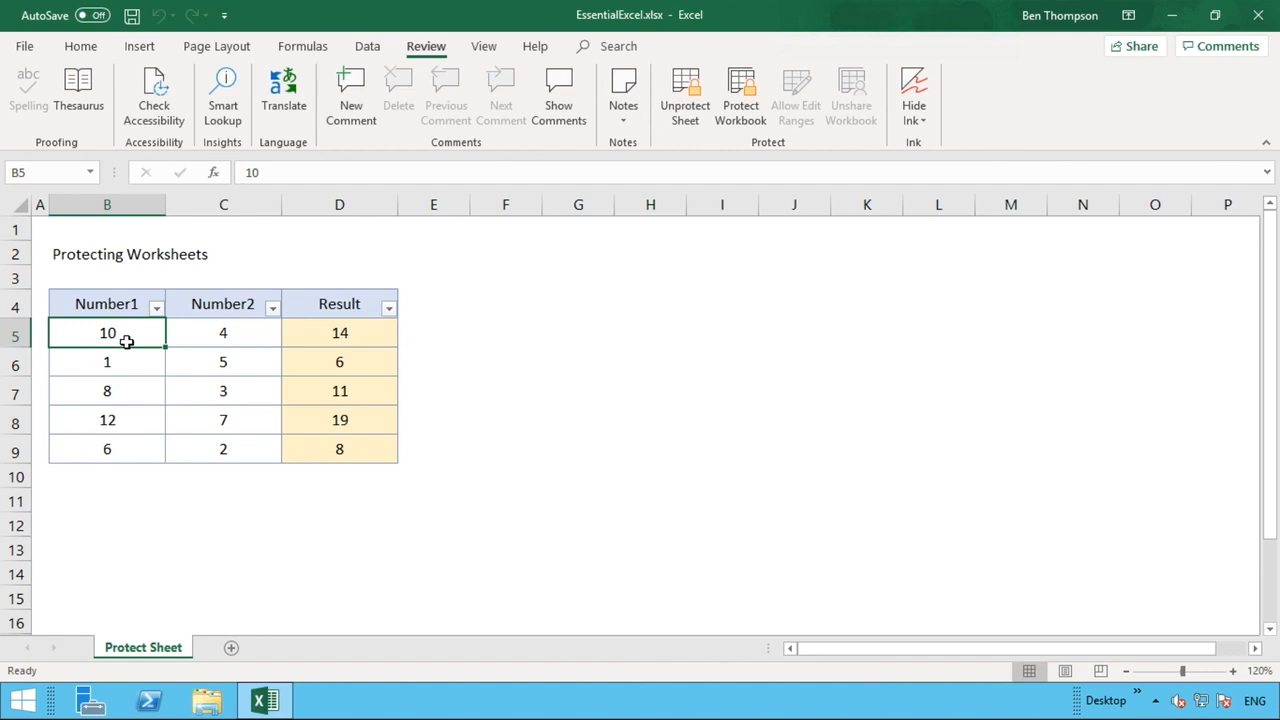
# - Enter 5 as Number1 in B5 and 2 as Number2 in C5
pyautogui.write('5')
pyautogui.press('Return')
pyautogui.press('Right')
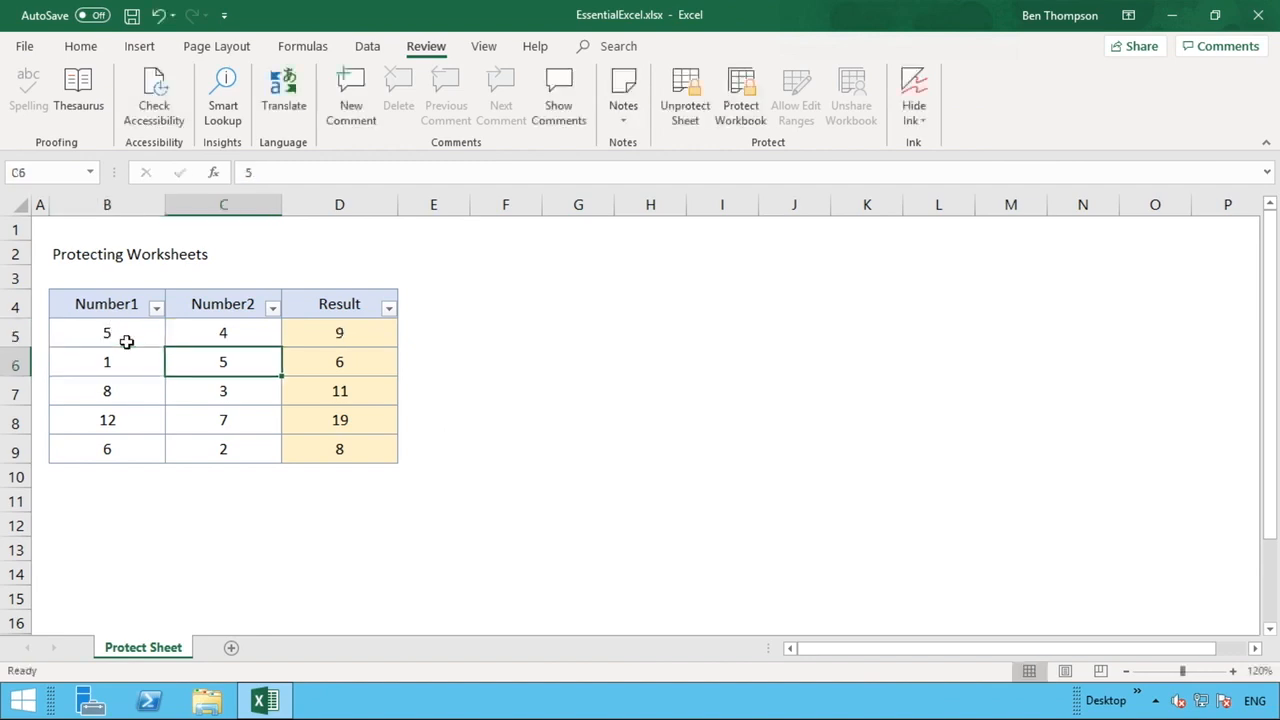
pyautogui.press('Up')
pyautogui.write('2')
pyautogui.press('Return')
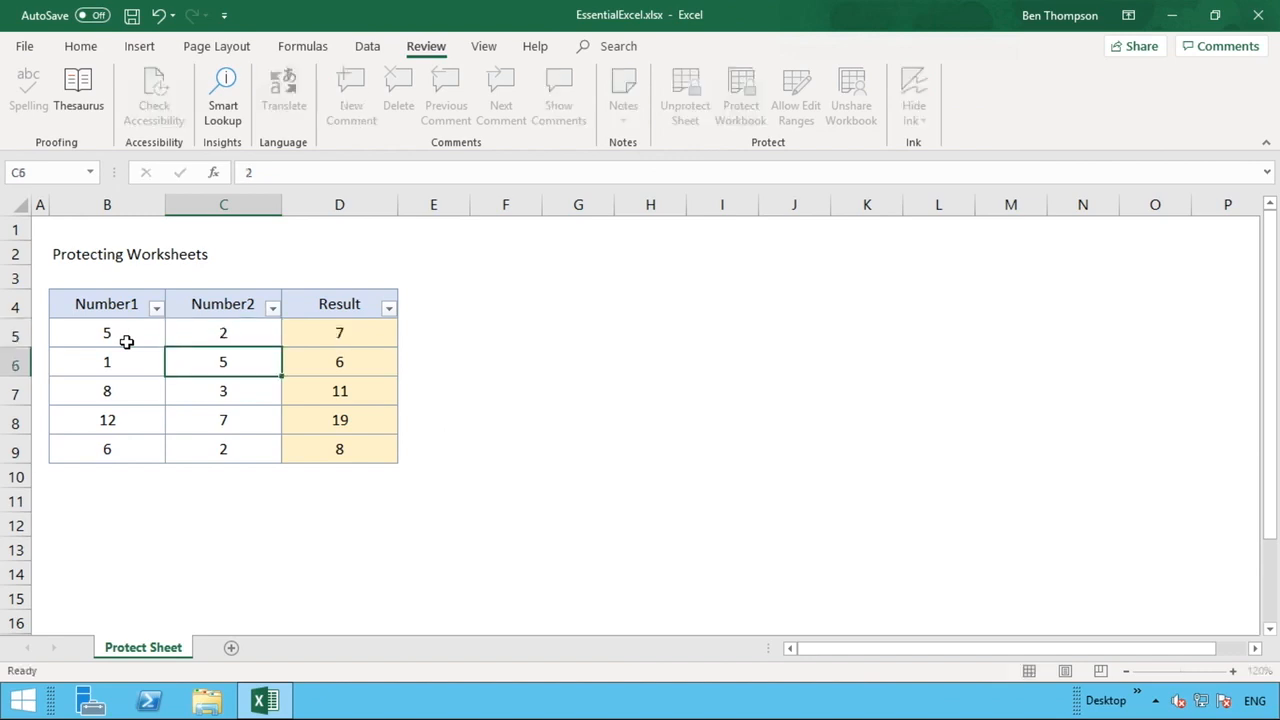
# - Check the row 5 cells B5 and C5, then the Result formula in D5
pyautogui.click(143, 338)
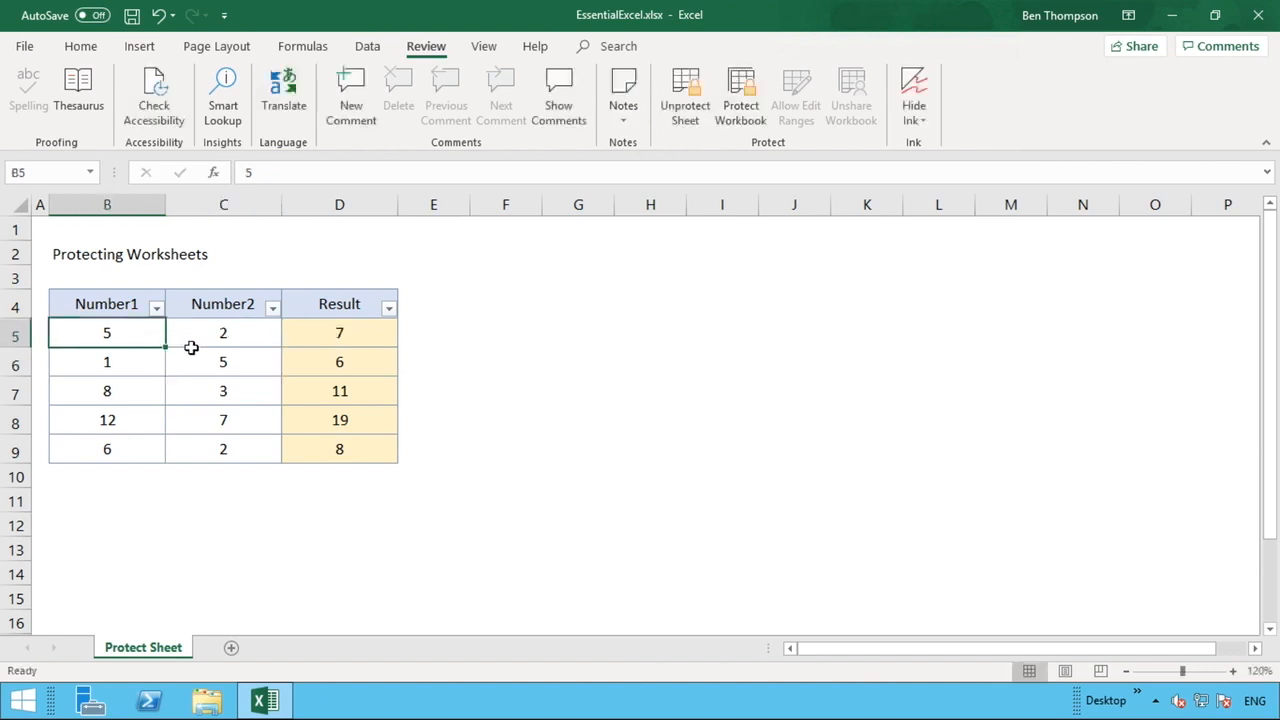
pyautogui.click(197, 354)
pyautogui.click(197, 337)
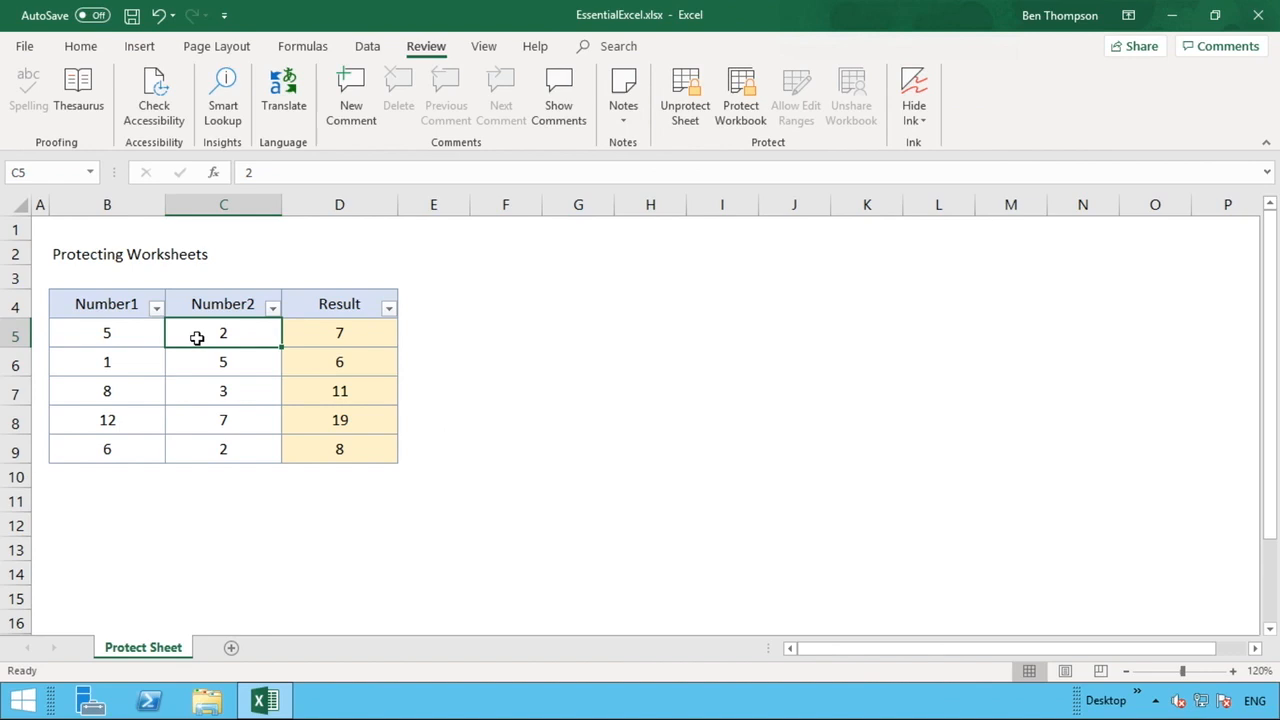
pyautogui.click(369, 333)
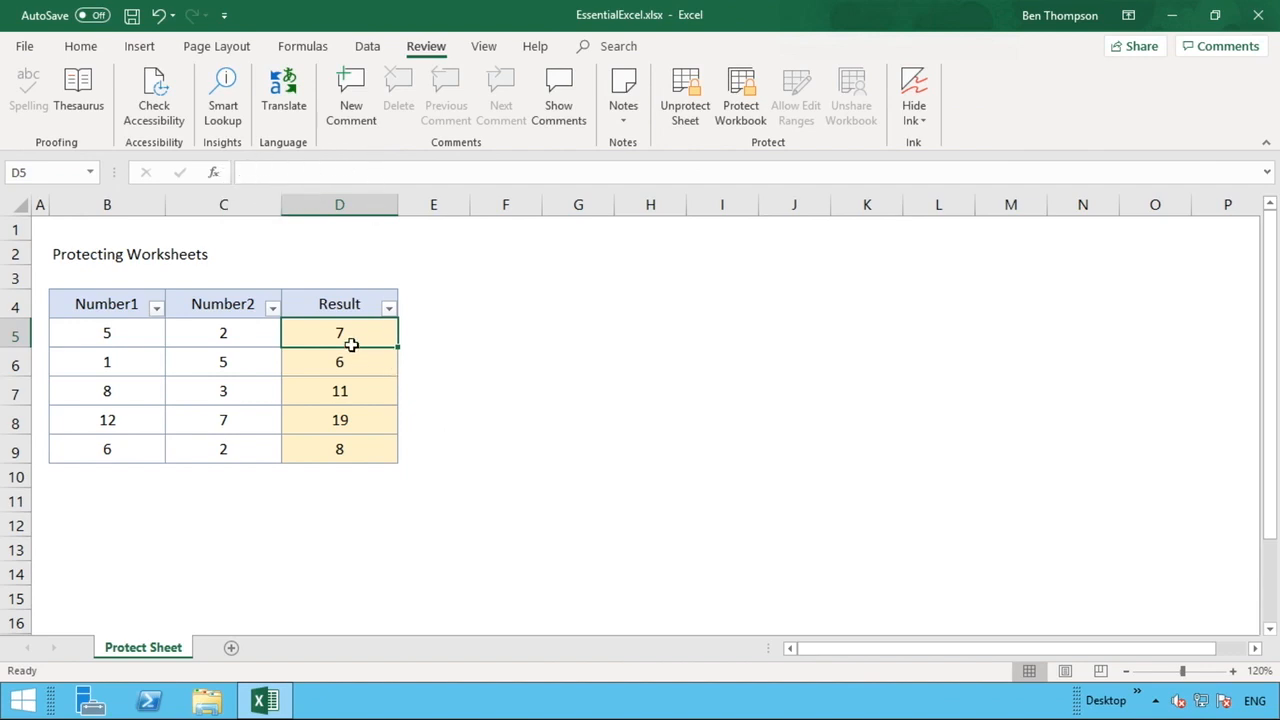
# - Change C5 to 5 so D5 shows 10, and confirm protection blocks editing D5
pyautogui.click(231, 324)
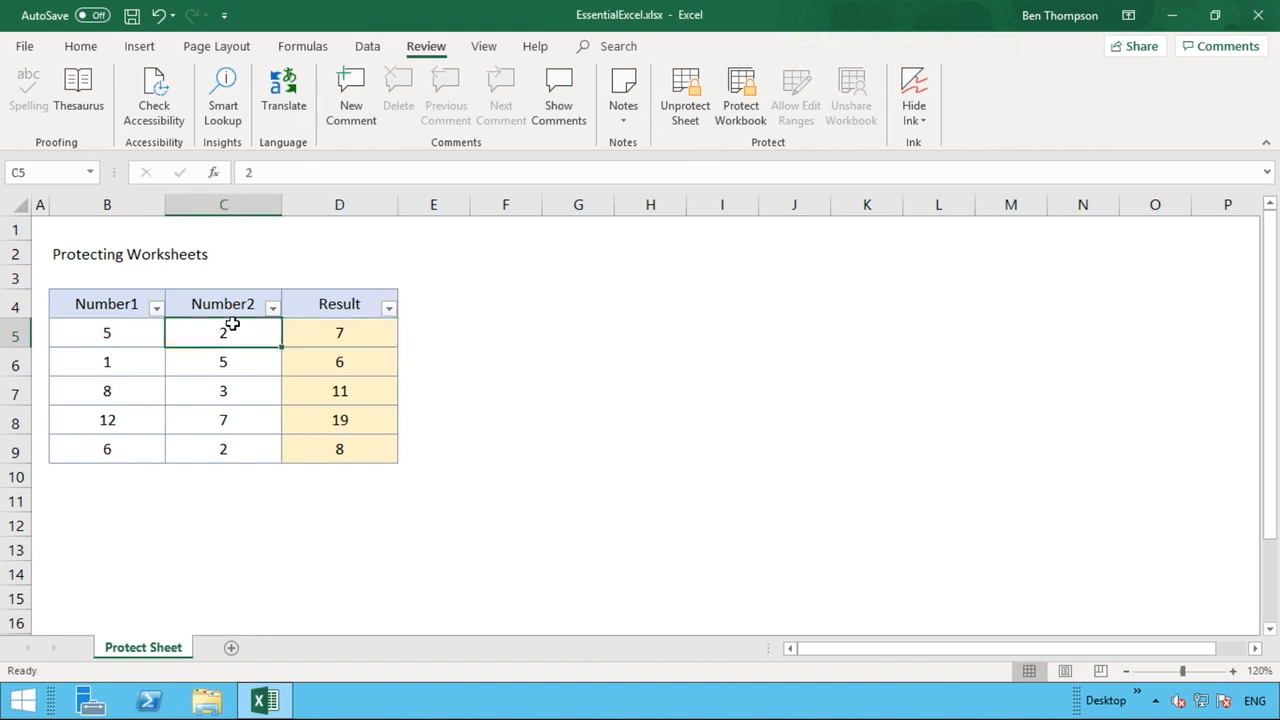
pyautogui.write('5')
pyautogui.press('Return')
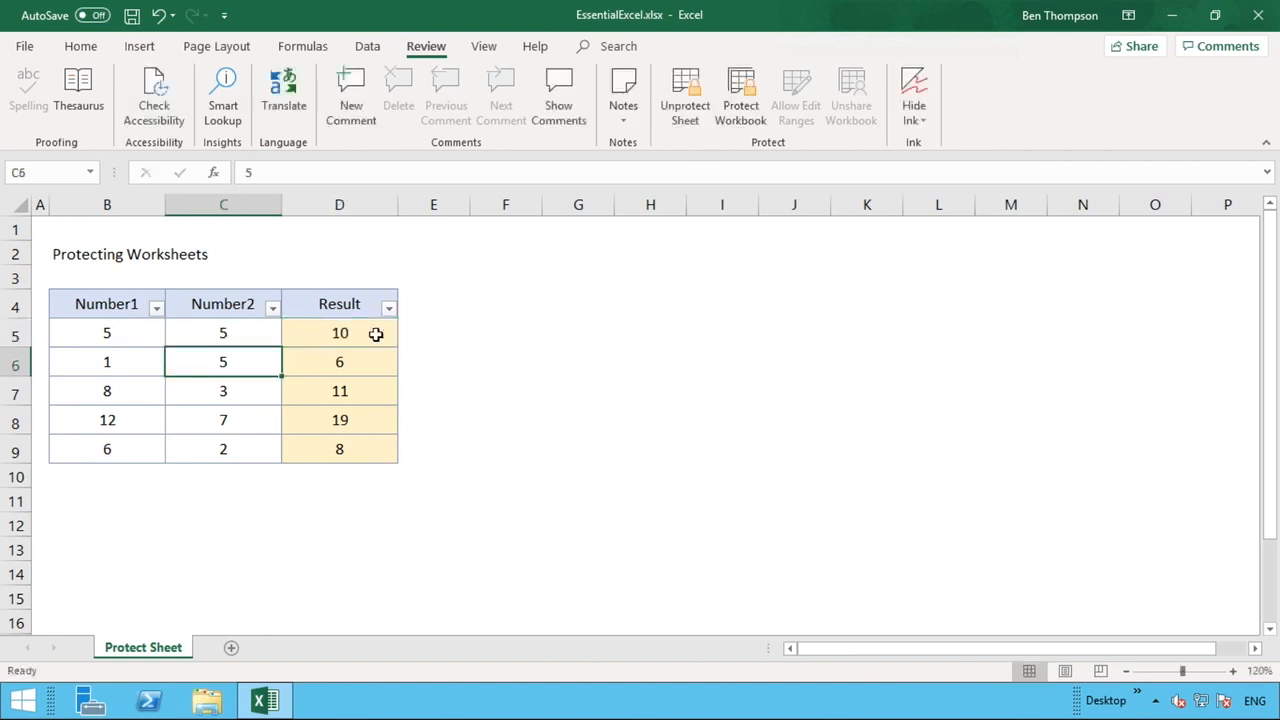
pyautogui.doubleClick(370, 333)
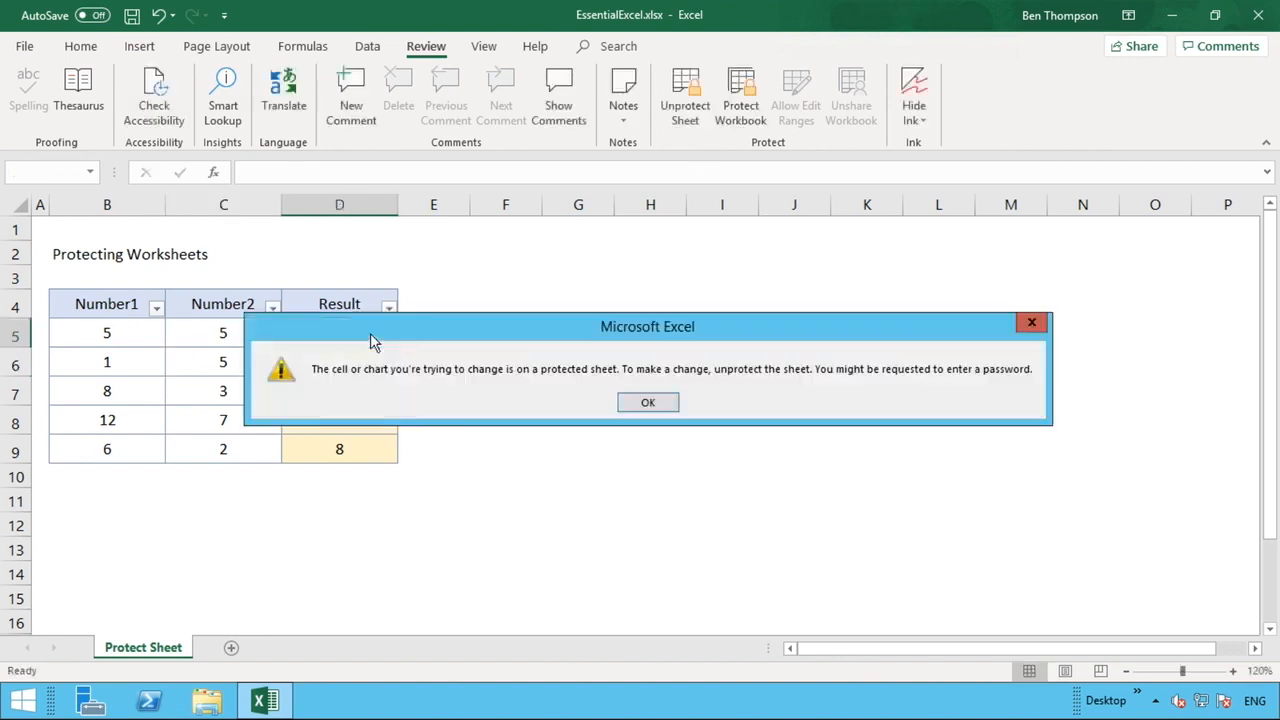
pyautogui.click(642, 406)
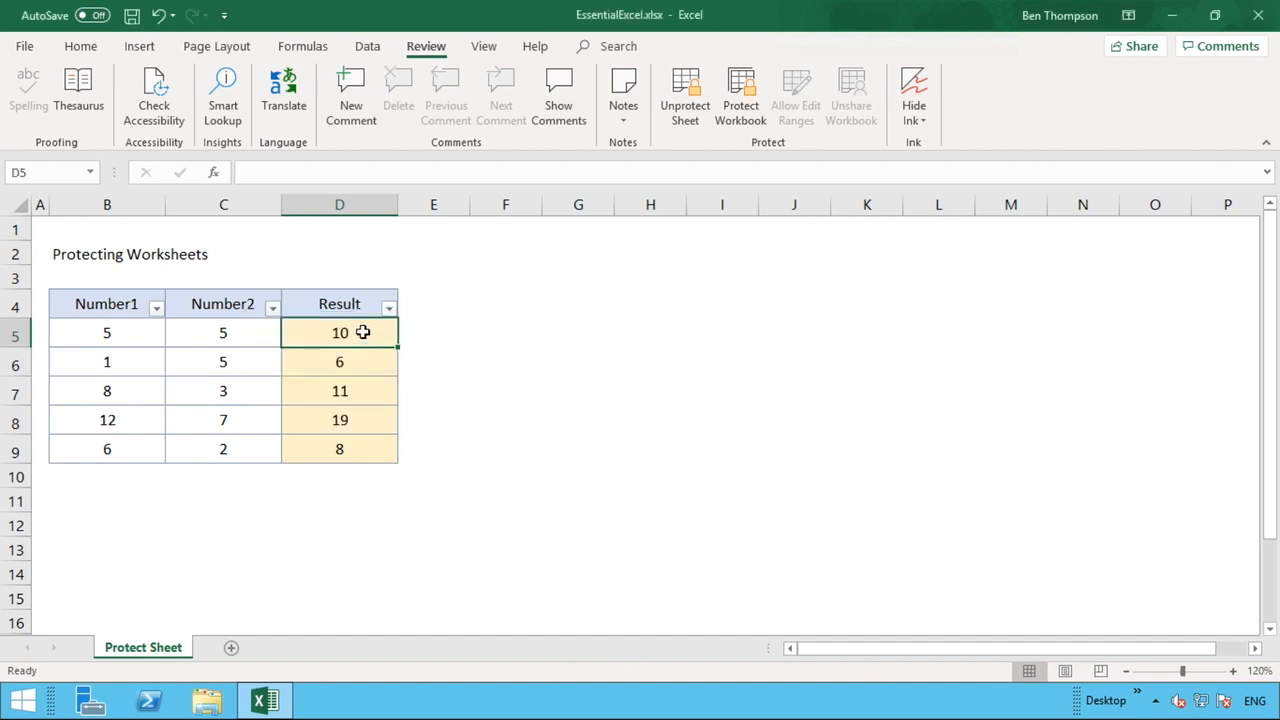